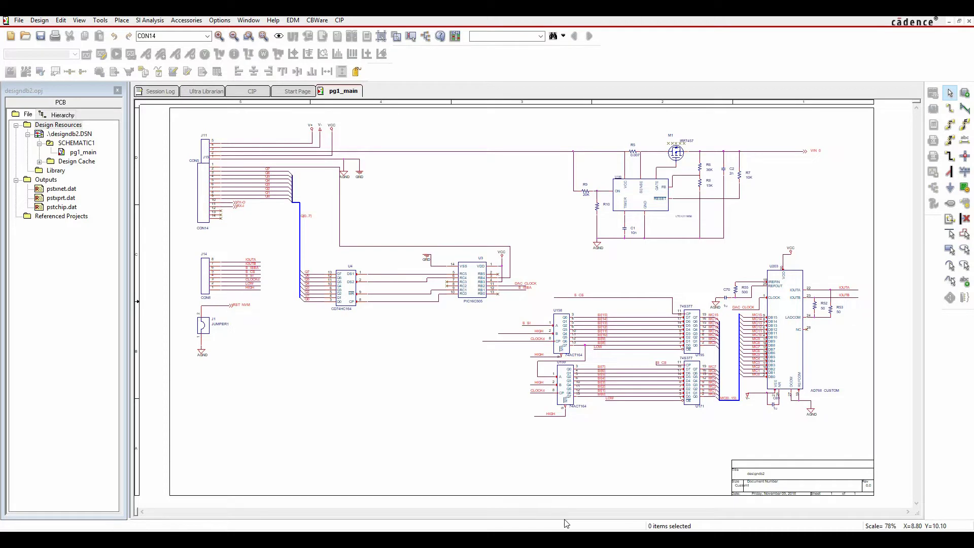
# Review the schematic net properties of the designdb2.DSN design across all nets, and close the property editor
pyautogui.rightClick(79, 135)
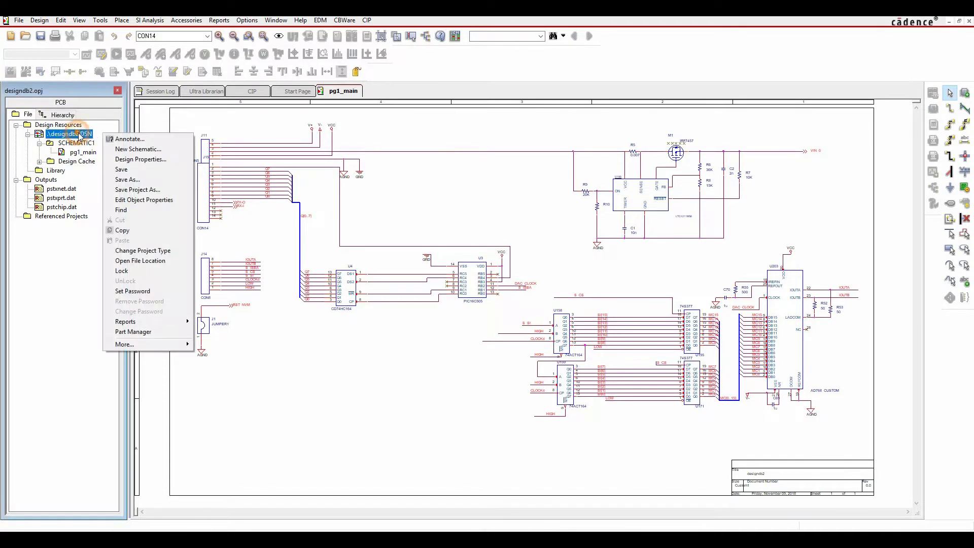
pyautogui.click(144, 199)
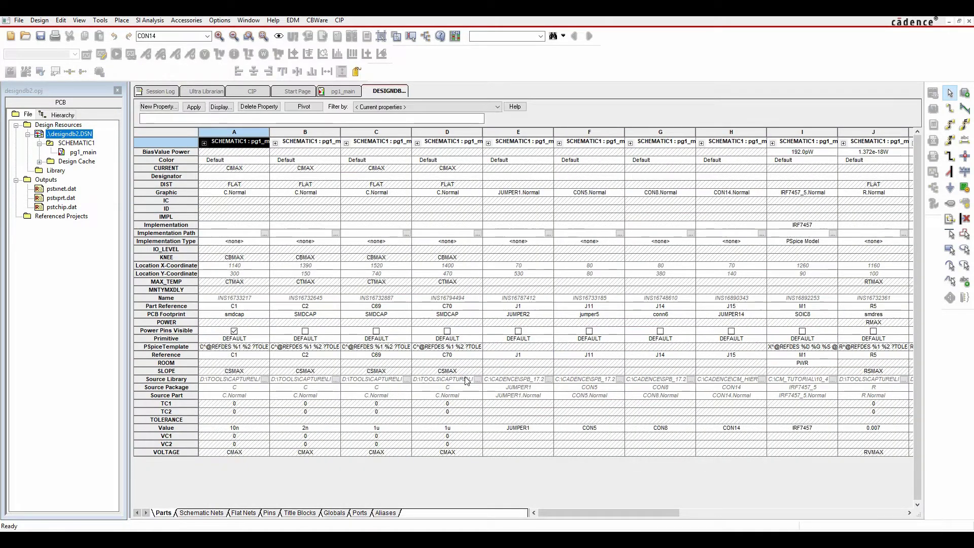
pyautogui.click(205, 513)
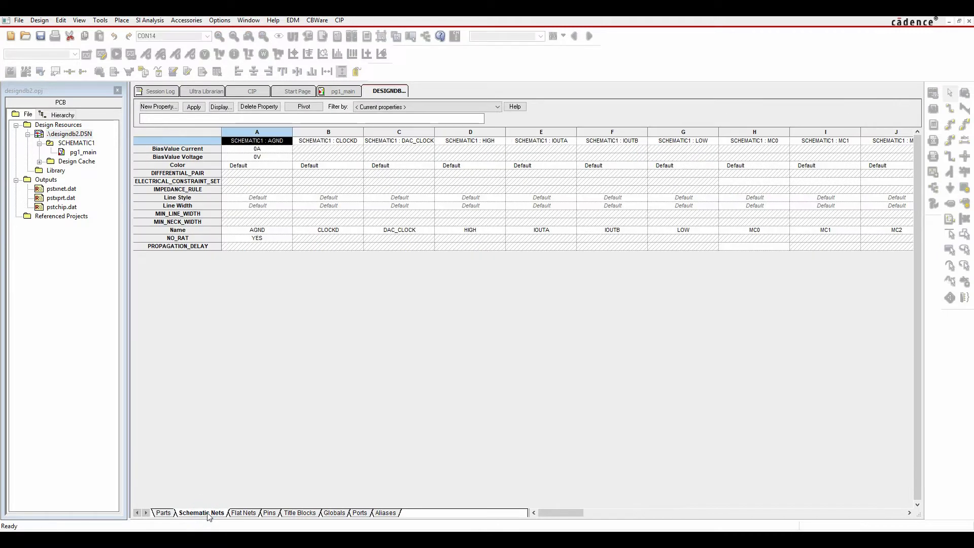
pyautogui.moveTo(545, 511); pyautogui.dragTo(622, 512)
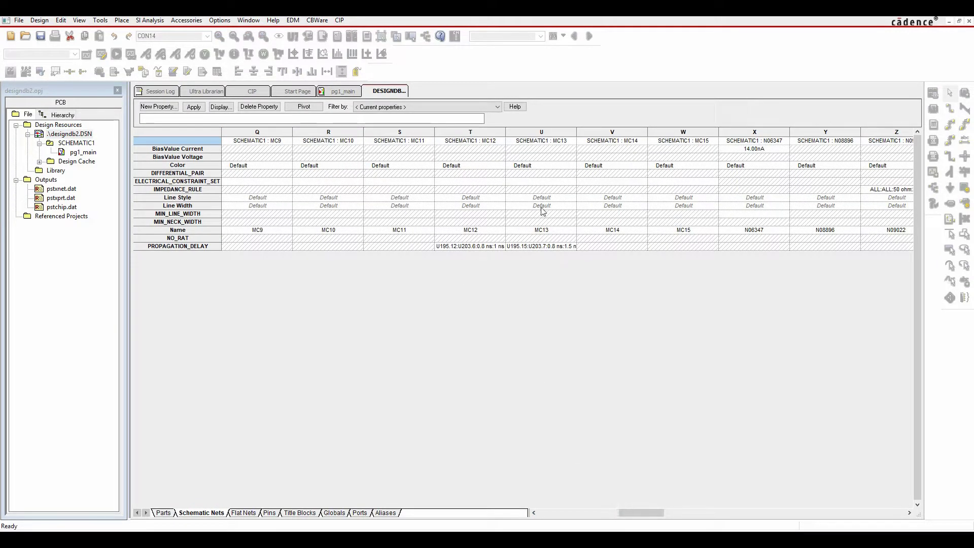
pyautogui.moveTo(642, 512); pyautogui.dragTo(671, 513)
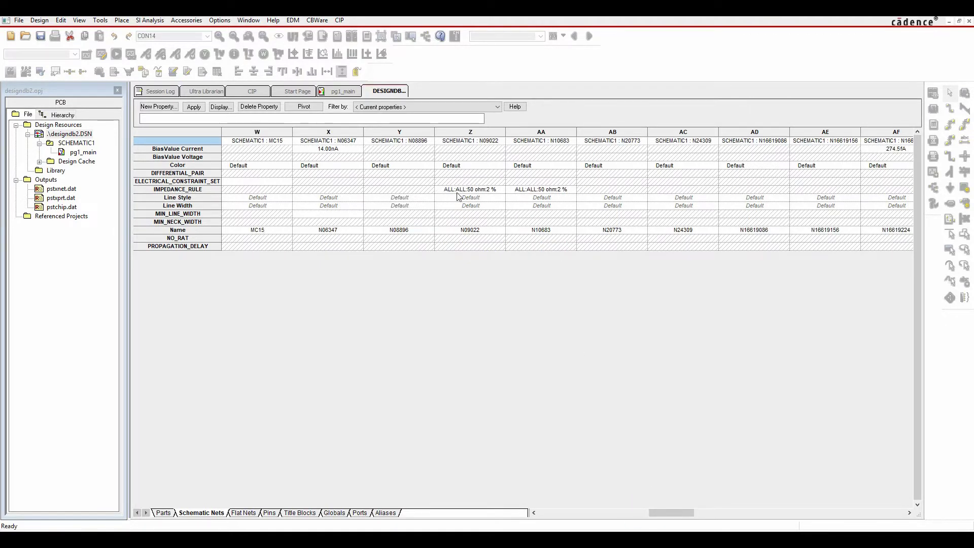
pyautogui.moveTo(674, 512); pyautogui.dragTo(842, 522)
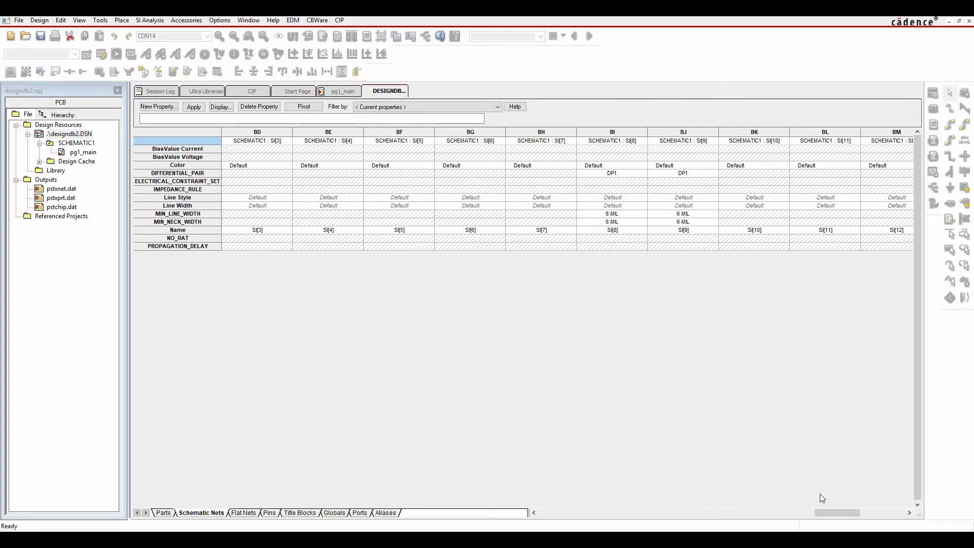
pyautogui.moveTo(836, 512); pyautogui.dragTo(545, 512)
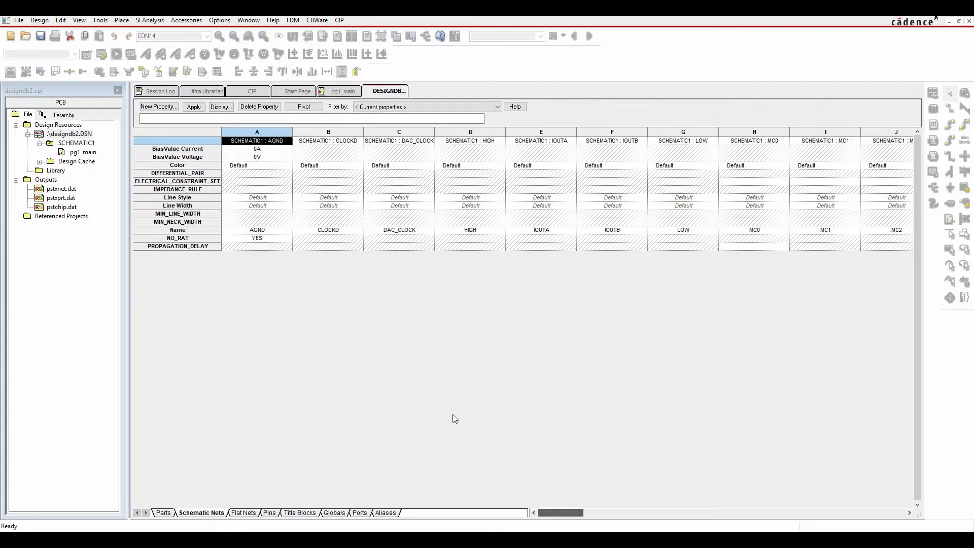
pyautogui.rightClick(381, 91)
pyautogui.click(413, 149)
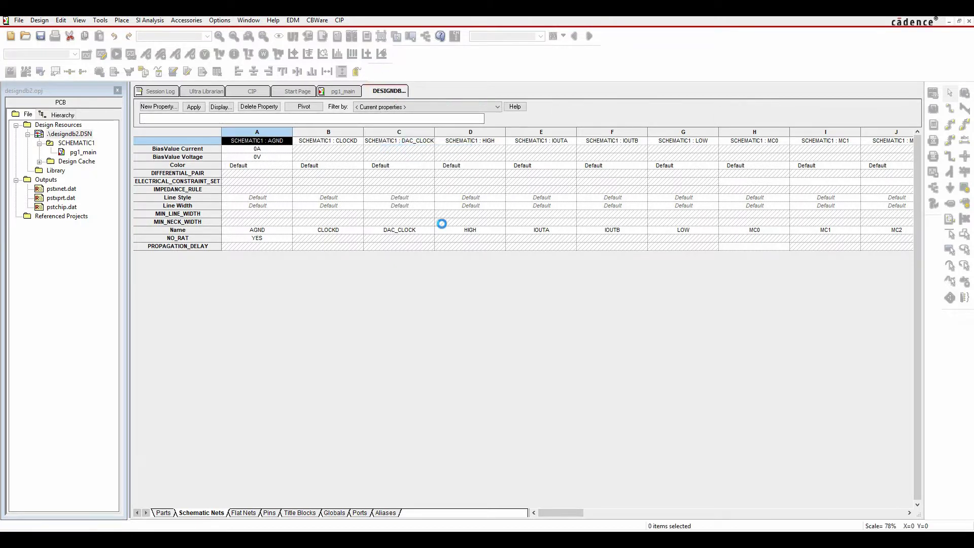
pyautogui.click(404, 247)
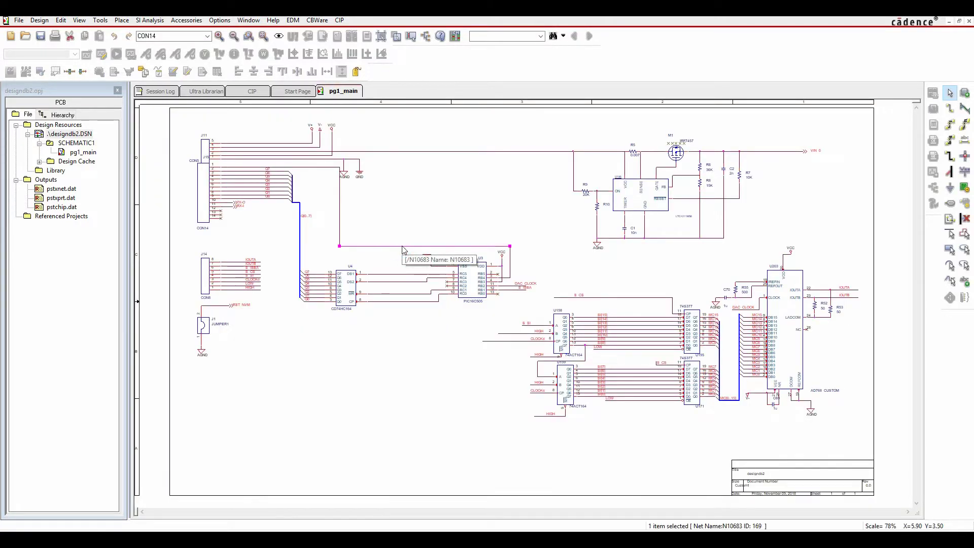
pyautogui.rightClick(404, 249)
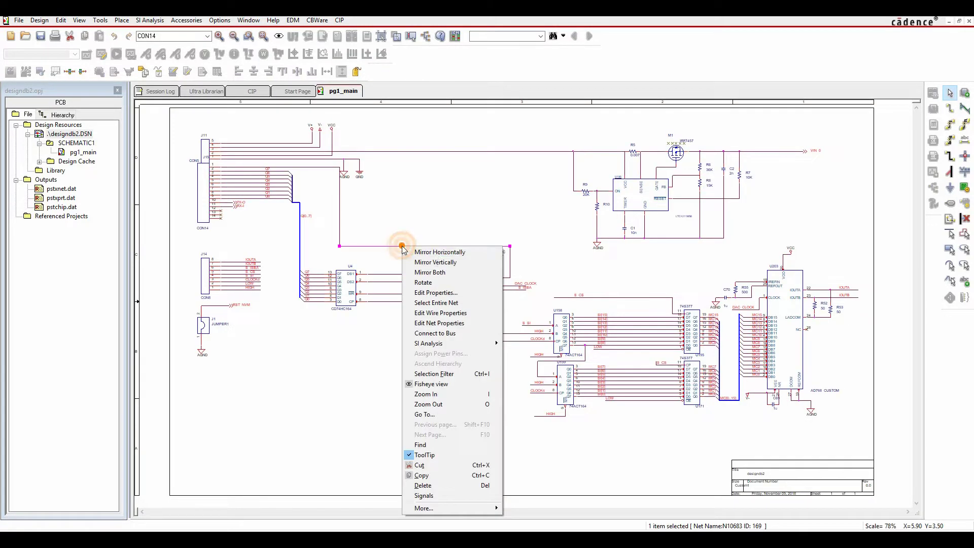
pyautogui.click(437, 273)
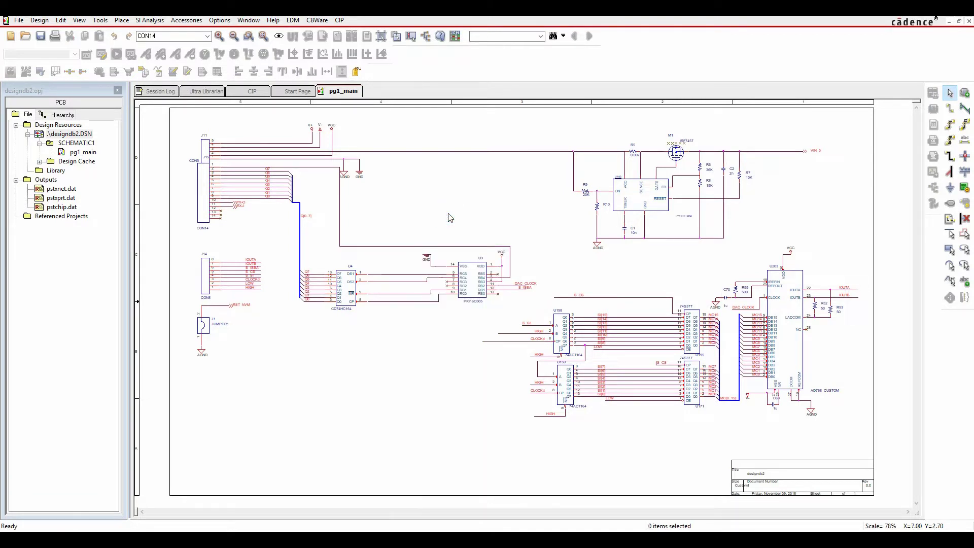
# Enable Constraint Manager for designdb2.DSN, migrating constraints from the schematic design with units set to mils
pyautogui.click(73, 133)
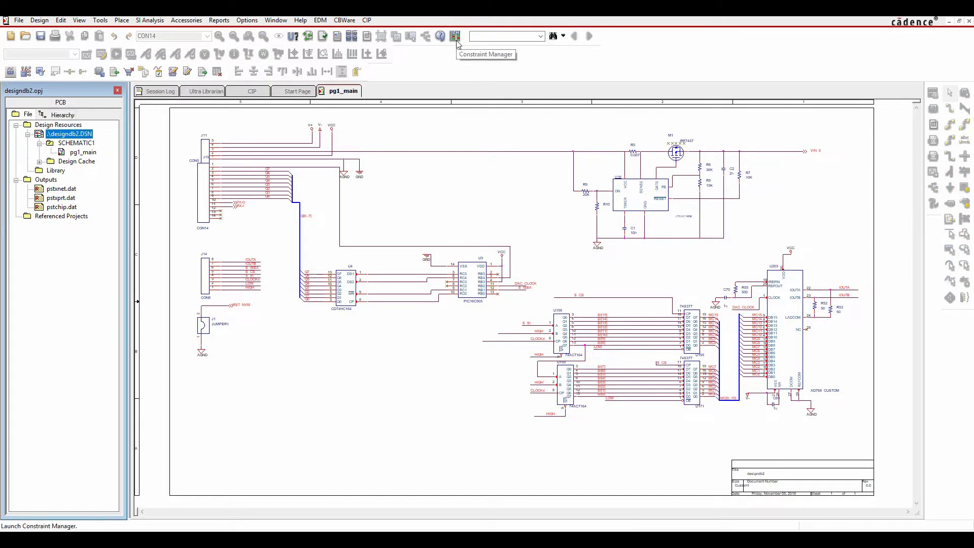
pyautogui.click(455, 37)
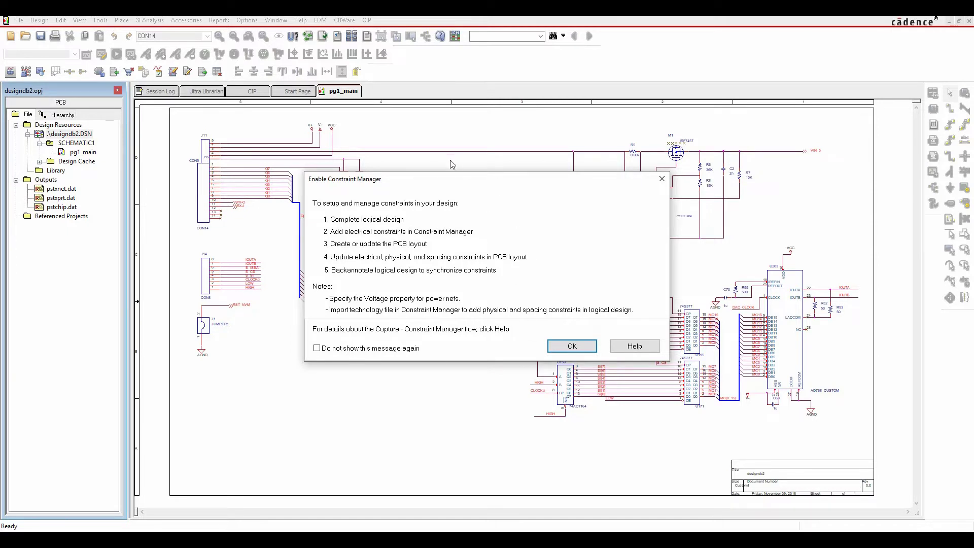
pyautogui.click(559, 343)
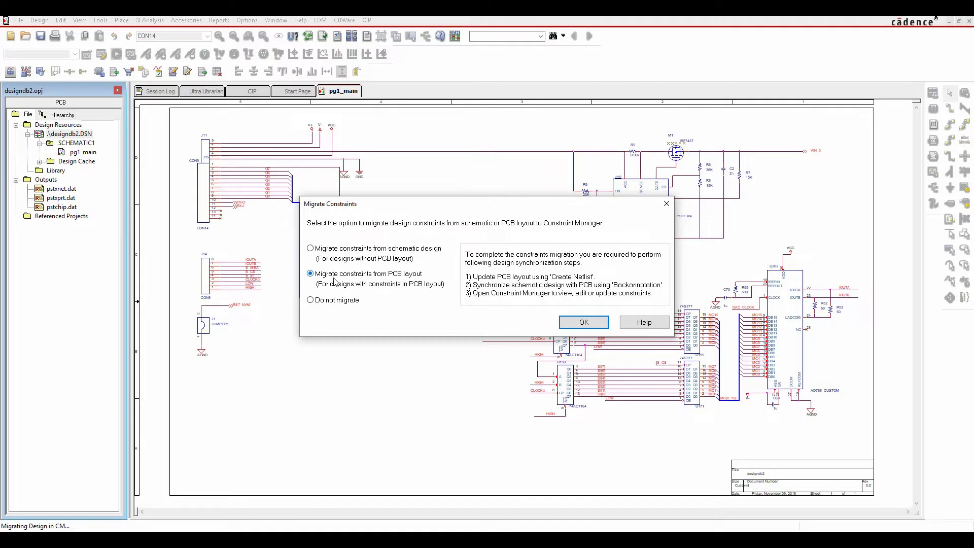
pyautogui.click(323, 249)
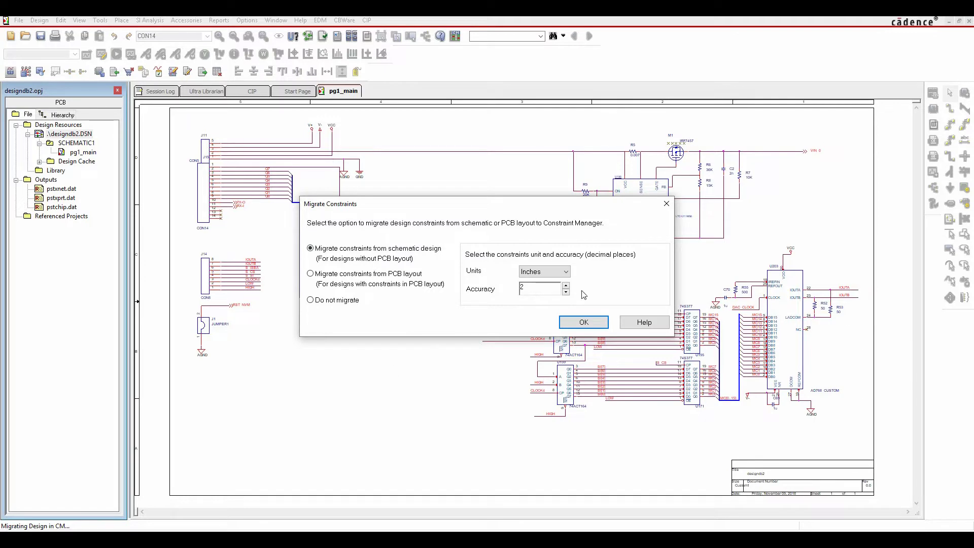
pyautogui.click(537, 274)
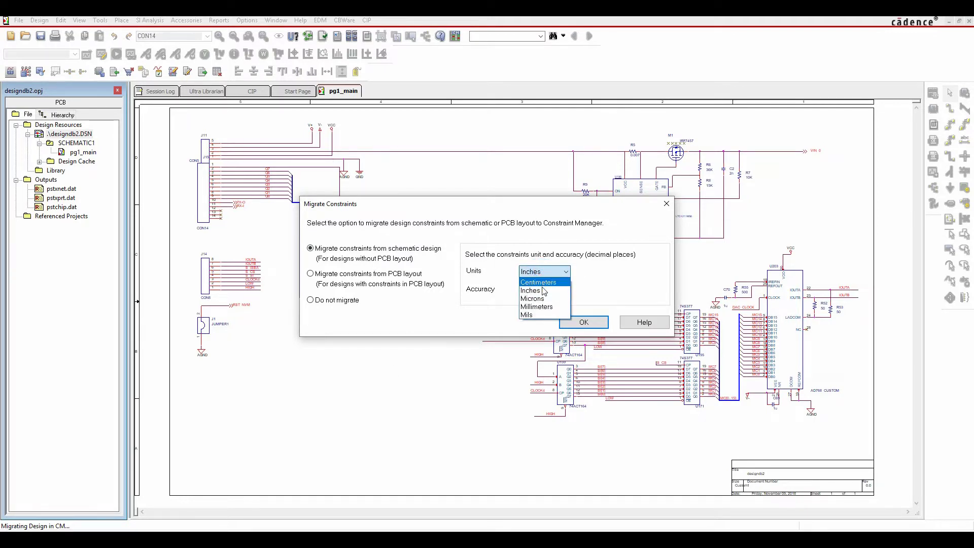
pyautogui.click(536, 313)
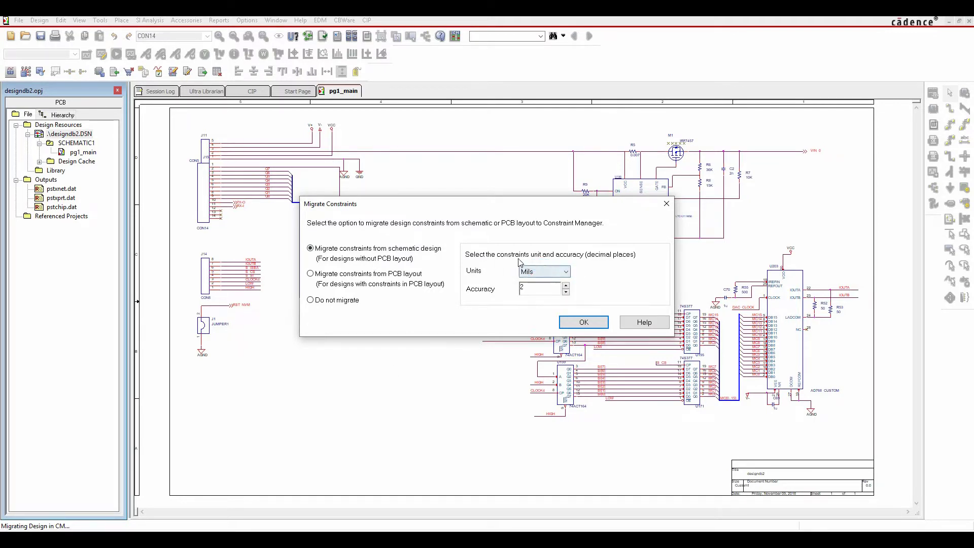
pyautogui.click(580, 323)
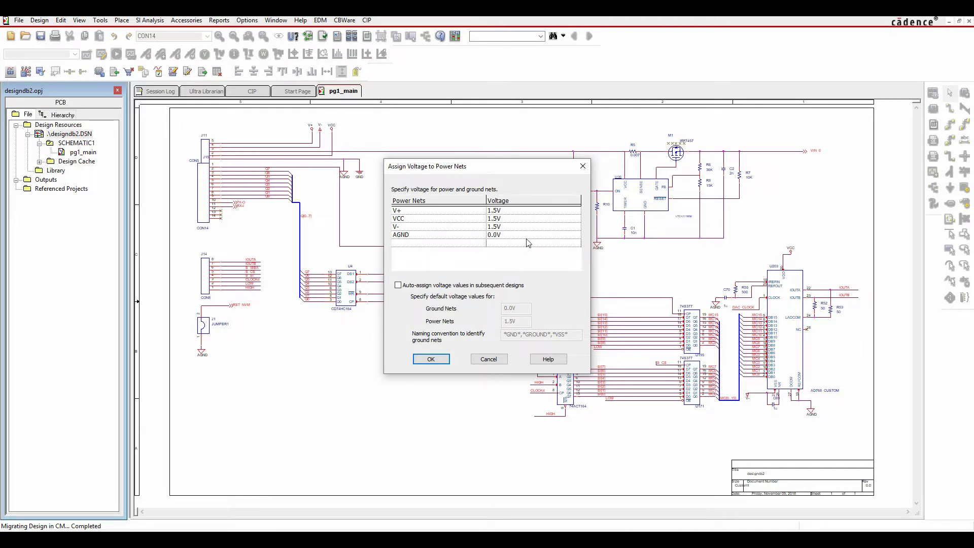
# Assign 5v to the V+ power net and -5v to the V- power net
pyautogui.click(515, 211)
pyautogui.write('5v')
pyautogui.click(515, 226)
pyautogui.press('BackSpace')
pyautogui.press('Return')
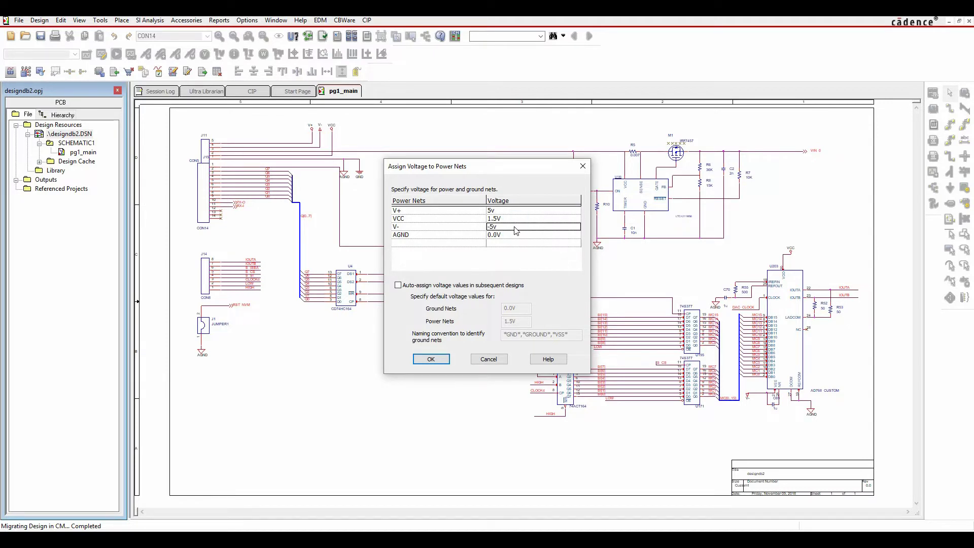
pyautogui.click(431, 360)
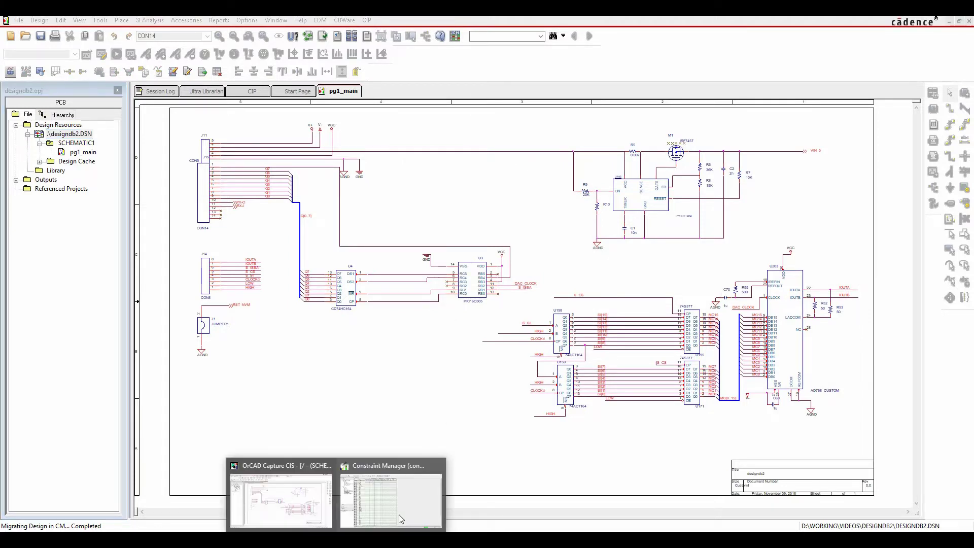
# Switch to Constraint Manager and examine the nets' min/max propagation delay, differential pair and impedance constraints
pyautogui.click(399, 507)
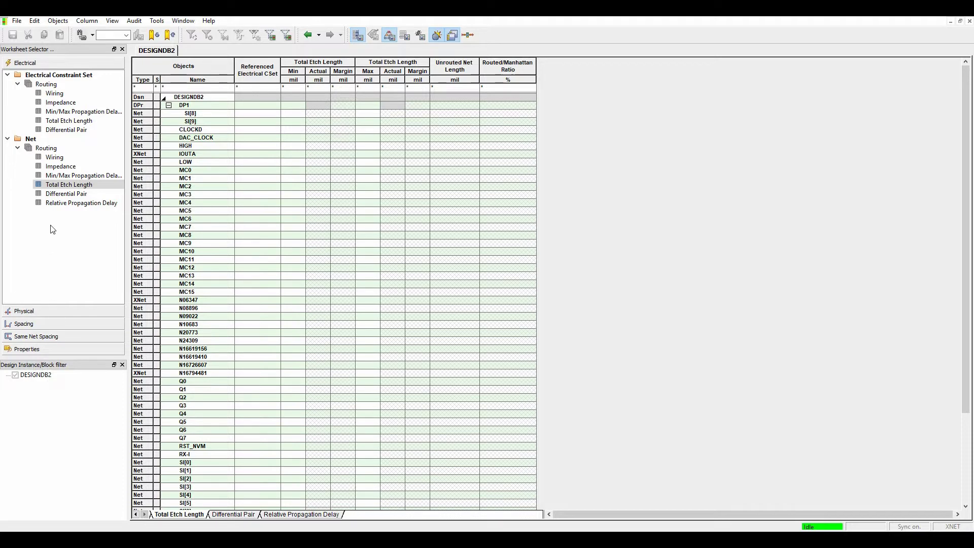
pyautogui.click(71, 203)
pyautogui.click(71, 176)
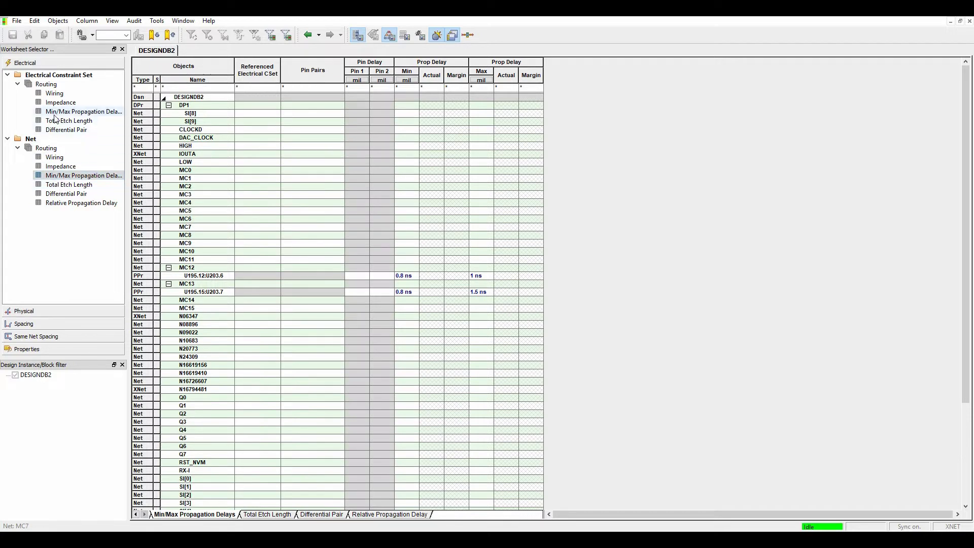
pyautogui.click(65, 194)
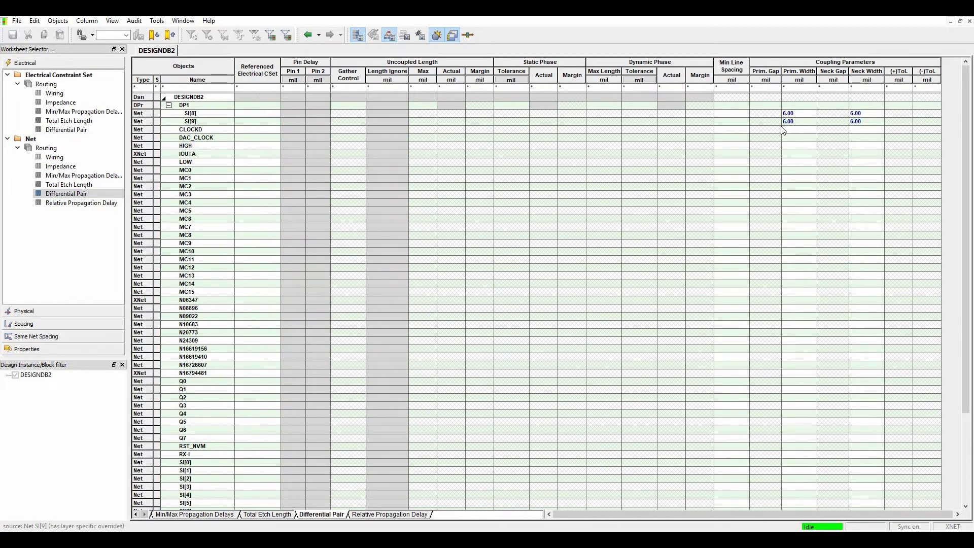
pyautogui.click(60, 167)
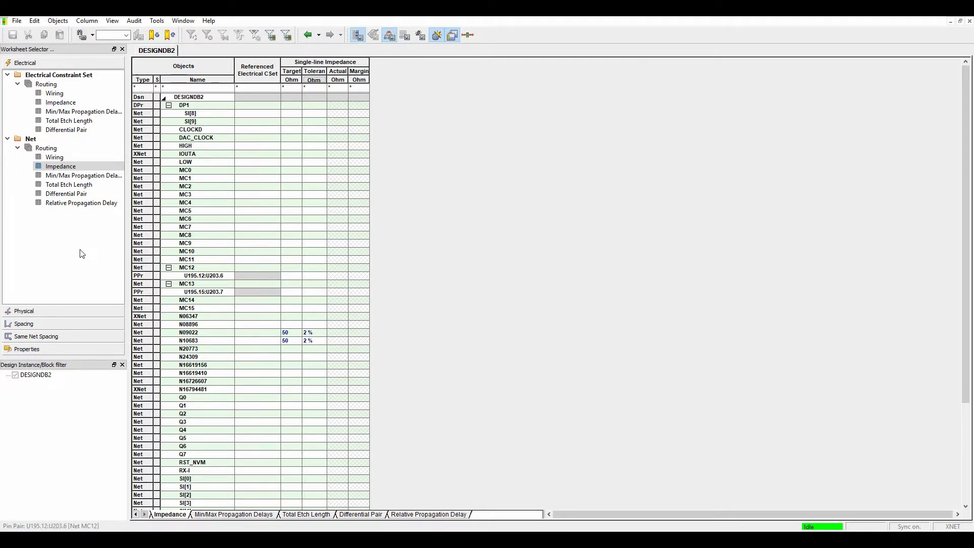
# Show the physical constraint sets for all layers and import the technology file sampletech.tcfx, closing the difference report
pyautogui.click(32, 311)
pyautogui.click(49, 97)
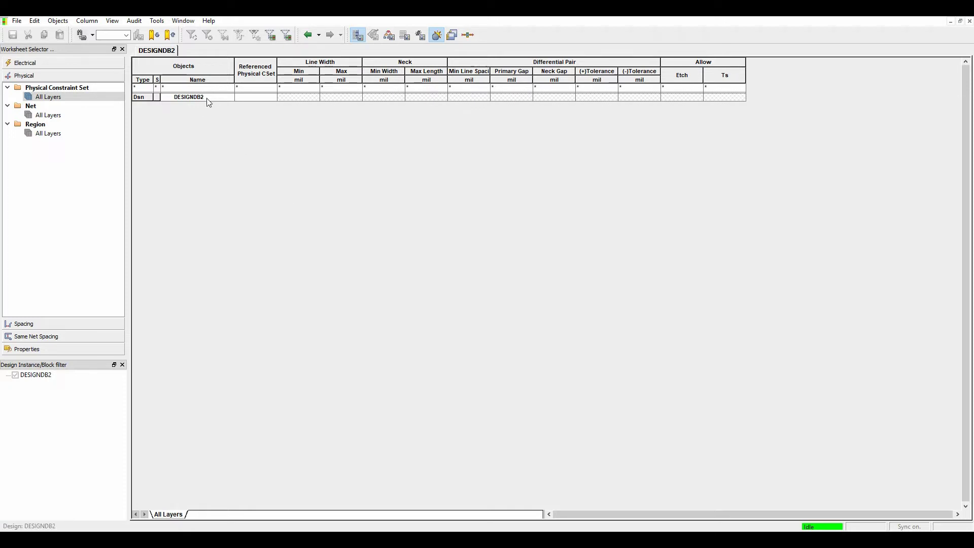
pyautogui.click(18, 23)
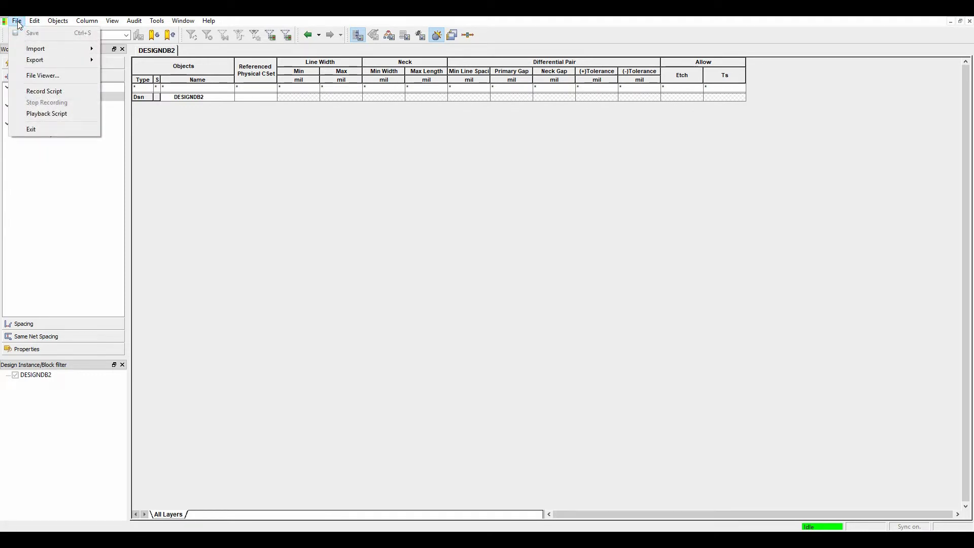
pyautogui.moveTo(89, 49)
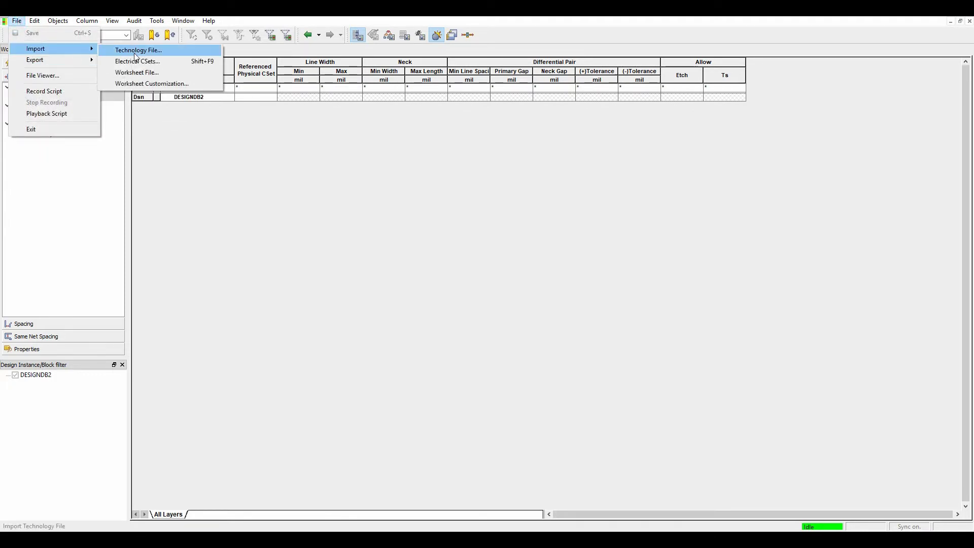
pyautogui.click(136, 51)
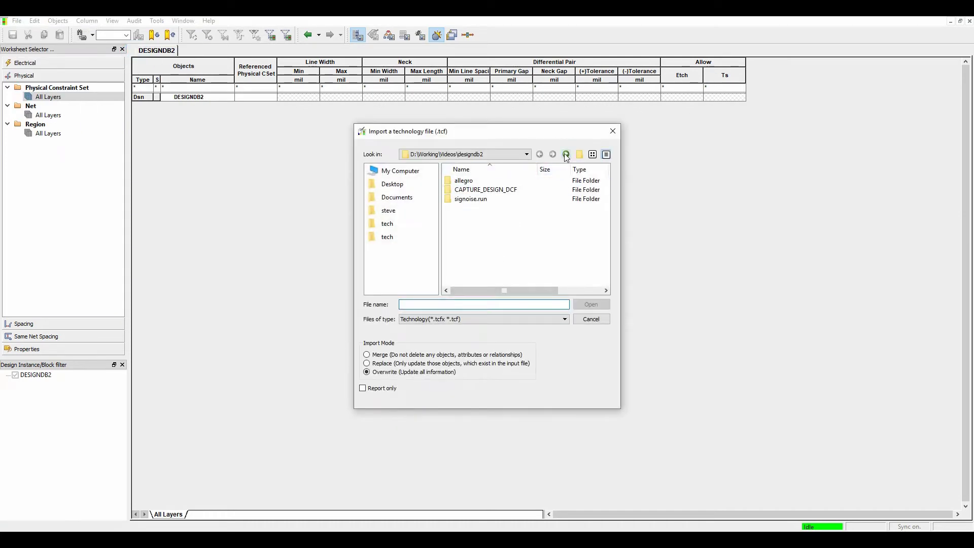
pyautogui.click(566, 156)
pyautogui.doubleClick(483, 207)
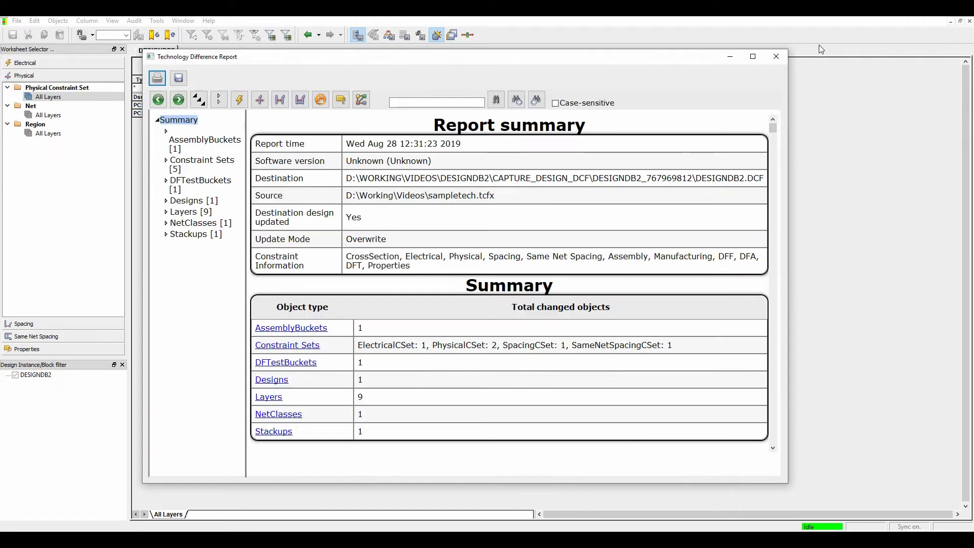
pyautogui.click(776, 57)
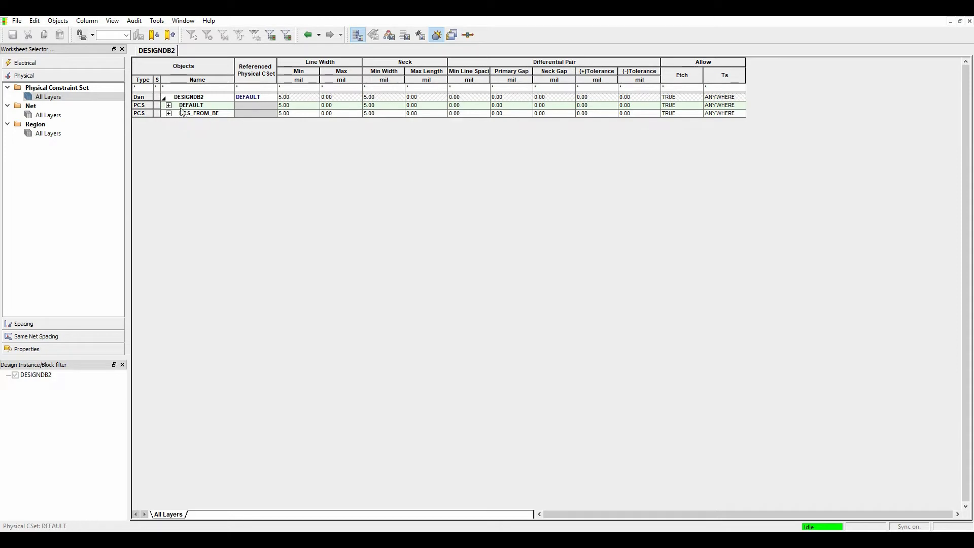
# Create a physical constraint set named PCS_FE under the DESIGNDB2 design
pyautogui.moveTo(171, 116); pyautogui.dragTo(178, 122)
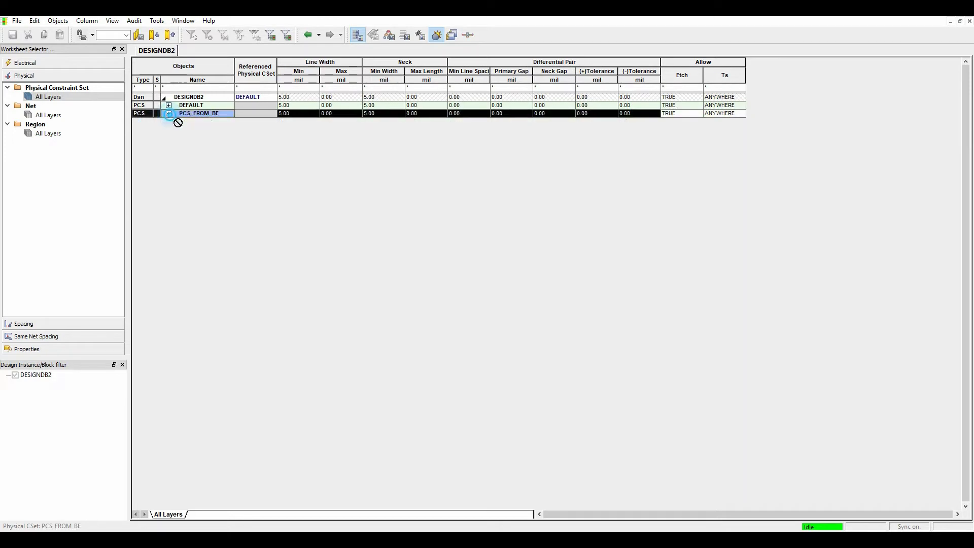
pyautogui.click(195, 97)
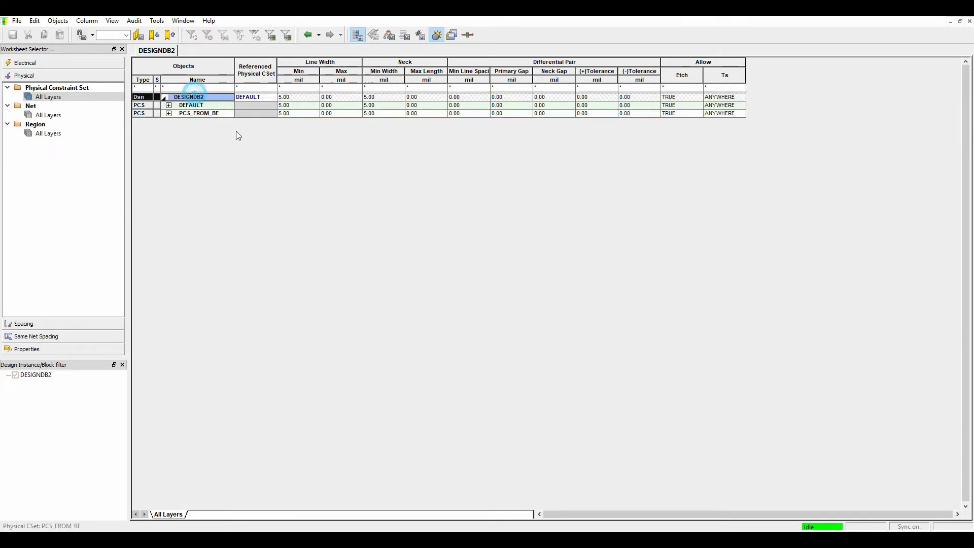
pyautogui.rightClick(200, 97)
pyautogui.moveTo(238, 181)
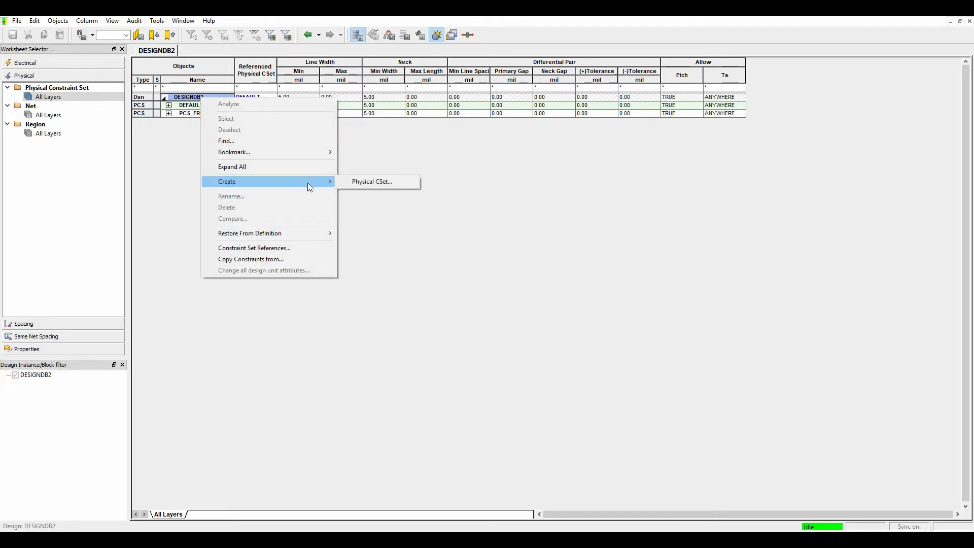
pyautogui.click(367, 181)
pyautogui.write('PCS)')
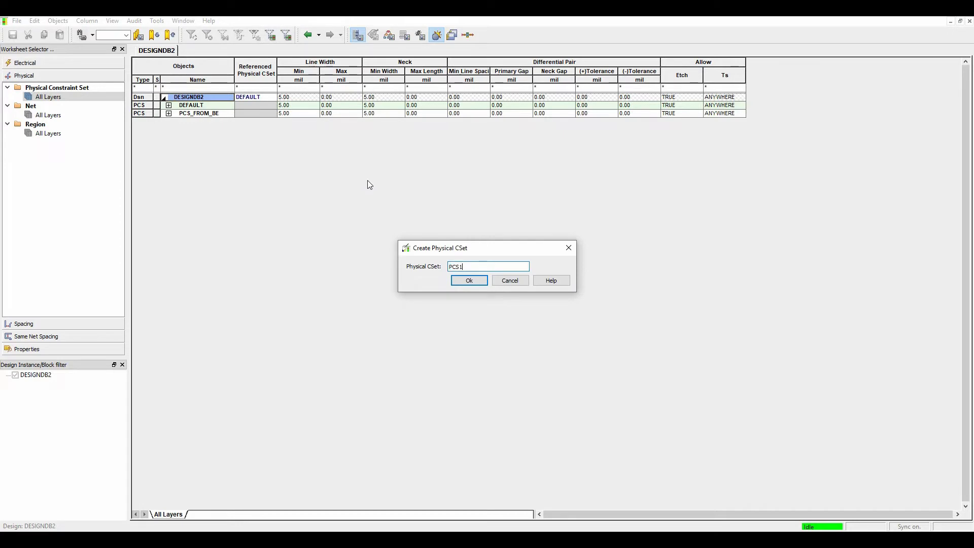
pyautogui.press('BackSpace')
pyautogui.write('_FE')
pyautogui.click(469, 280)
# Set the minimum line width and minimum neck width of the PCS_FE physical constraint set to 2 mil
pyautogui.click(303, 122)
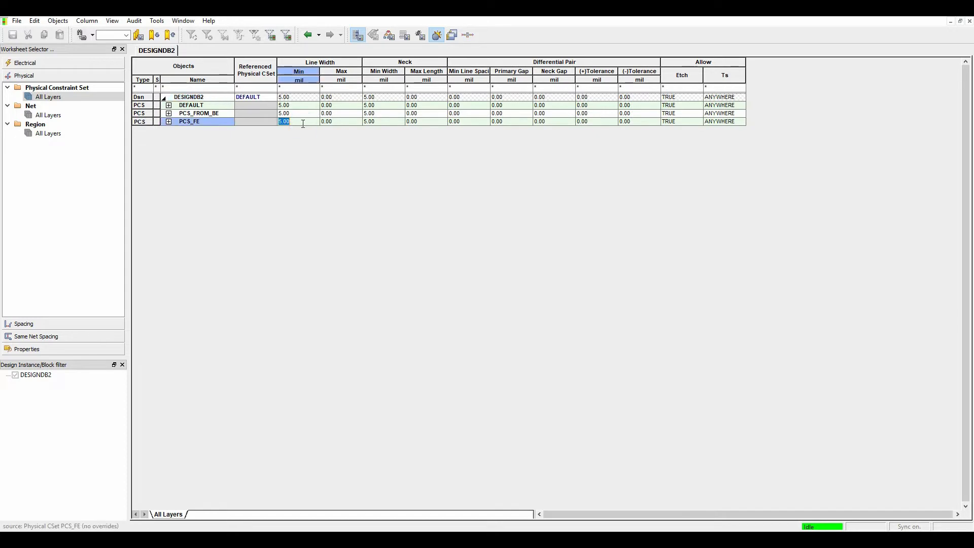
pyautogui.write('2')
pyautogui.press('Tab')
pyautogui.press('Tab')
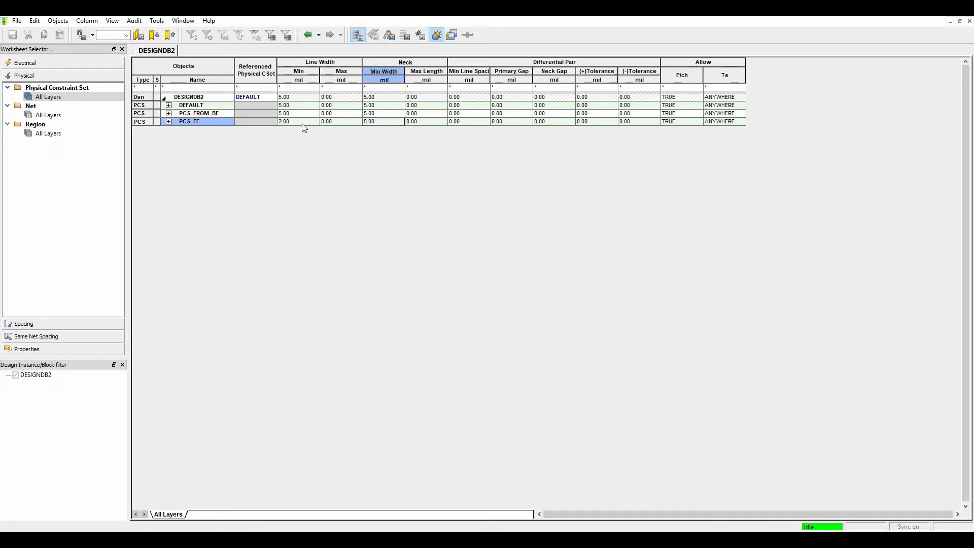
pyautogui.write('2')
pyautogui.press('Tab')
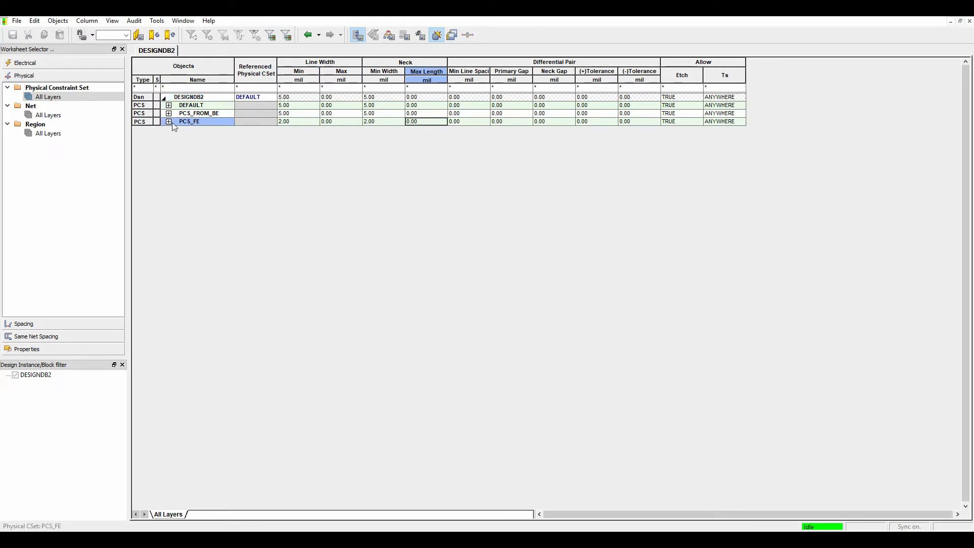
# Add nets MC0 through MC13 to net class PHY_NET_CLS_FROM_BE and assign the PCS_FE physical constraint set to that class
pyautogui.click(46, 116)
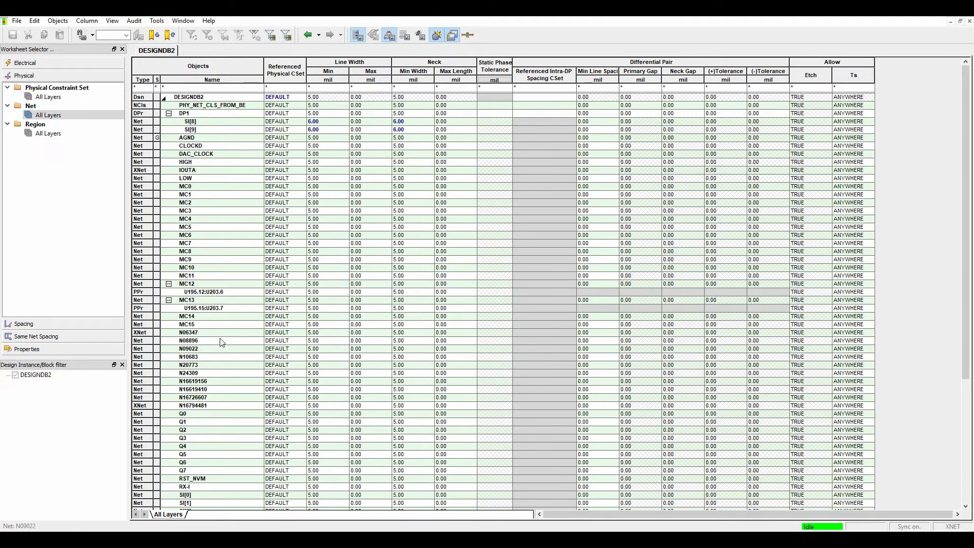
pyautogui.click(191, 301)
pyautogui.keyDown('ctrl'); pyautogui.click(191, 285); pyautogui.keyUp('ctrl')
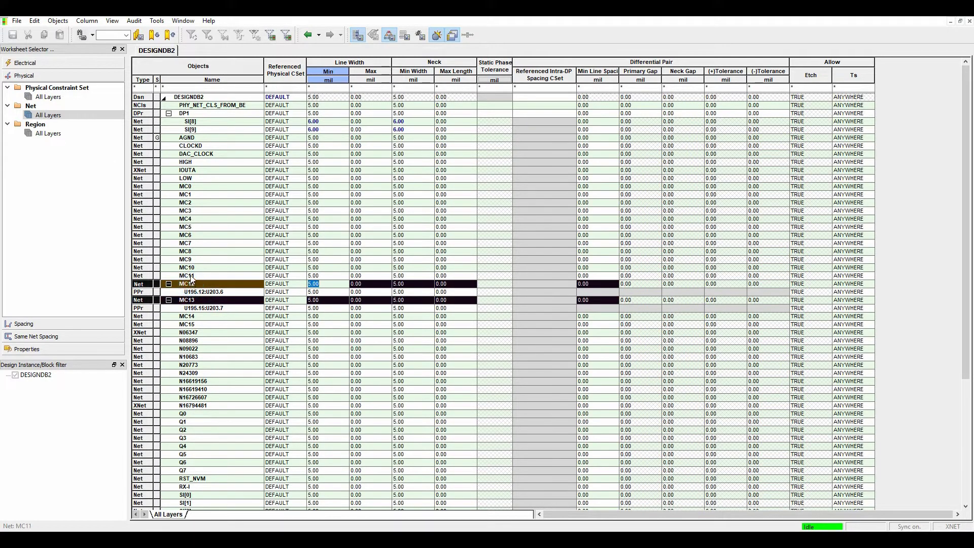
pyautogui.keyDown('ctrl'); pyautogui.moveTo(191, 278); pyautogui.dragTo(190, 187); pyautogui.keyUp('ctrl')
pyautogui.rightClick(190, 187)
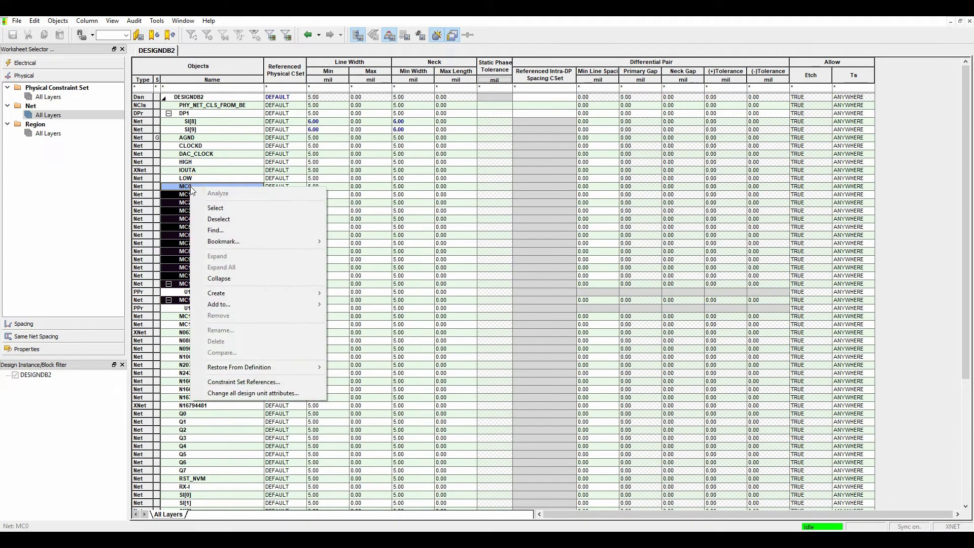
pyautogui.moveTo(291, 302)
pyautogui.click(367, 302)
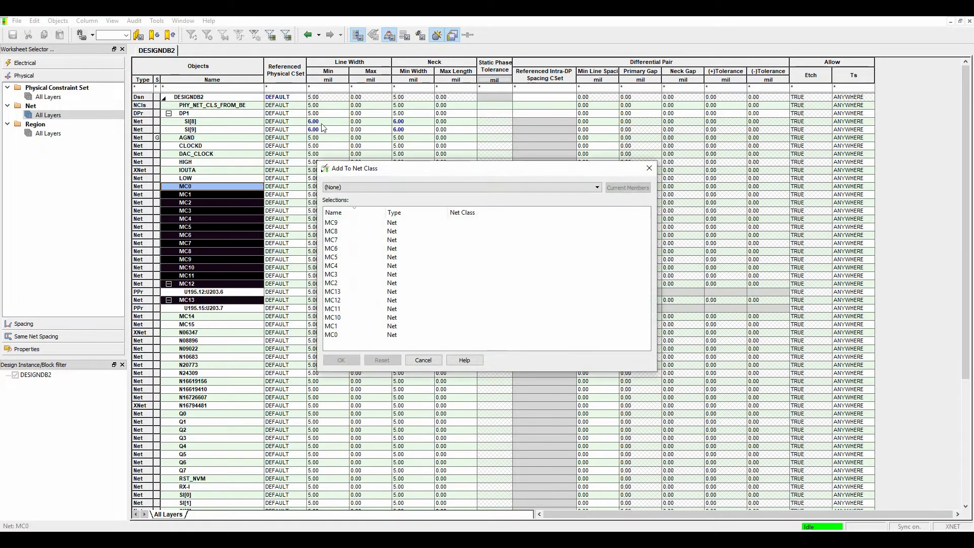
pyautogui.click(362, 188)
pyautogui.click(361, 199)
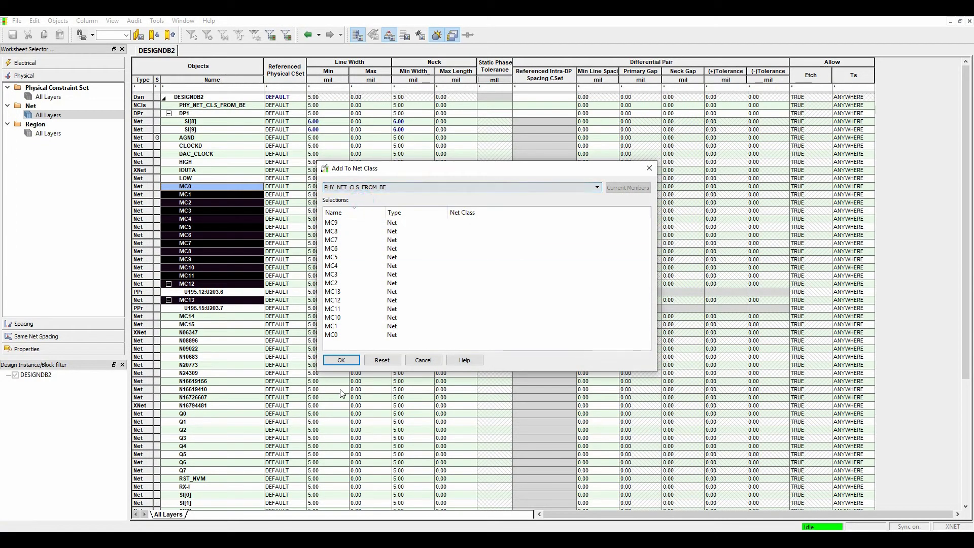
pyautogui.click(342, 359)
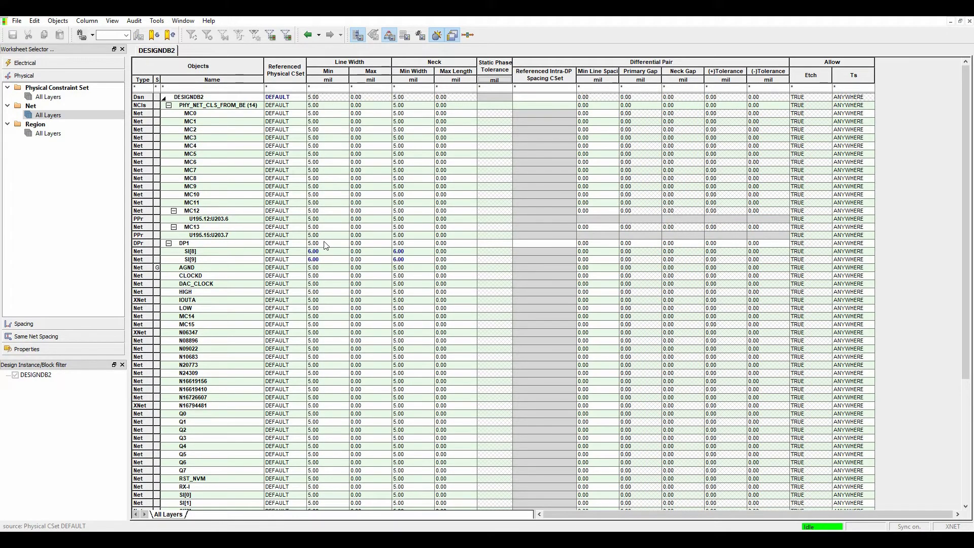
pyautogui.click(284, 105)
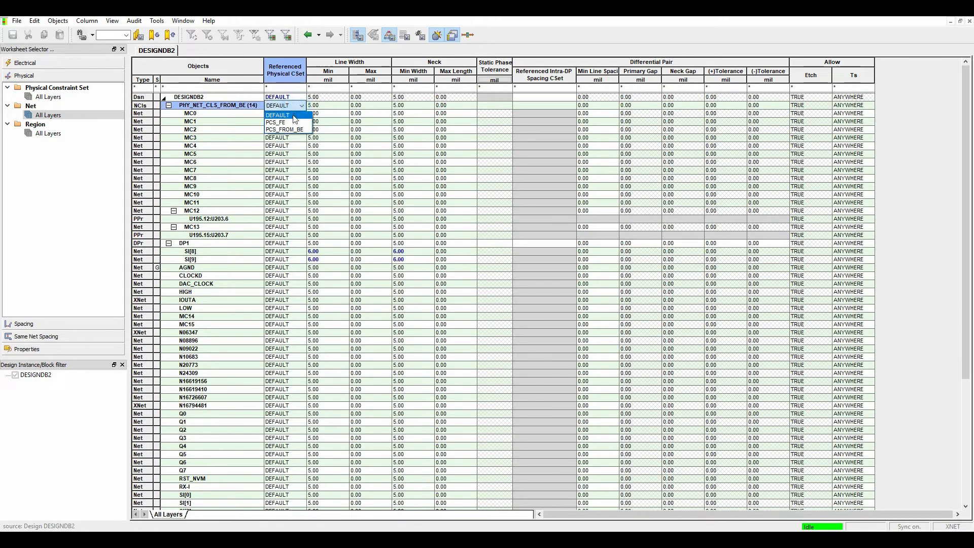
pyautogui.click(291, 124)
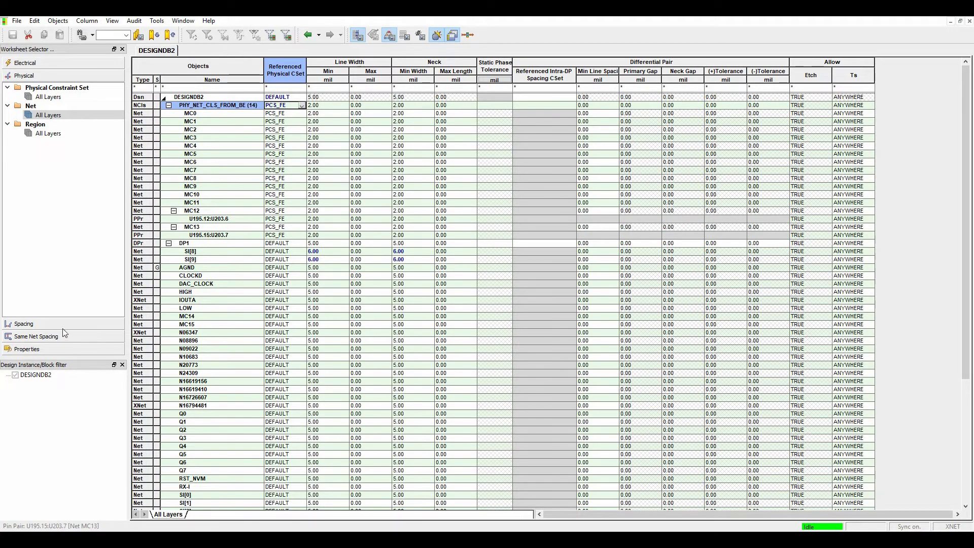
# Set the DEFAULT spacing constraint set's line, pin, via, shape, bond finger and hole spacings to 6 mil, and view the nets' spacing constraints
pyautogui.click(45, 329)
pyautogui.click(50, 110)
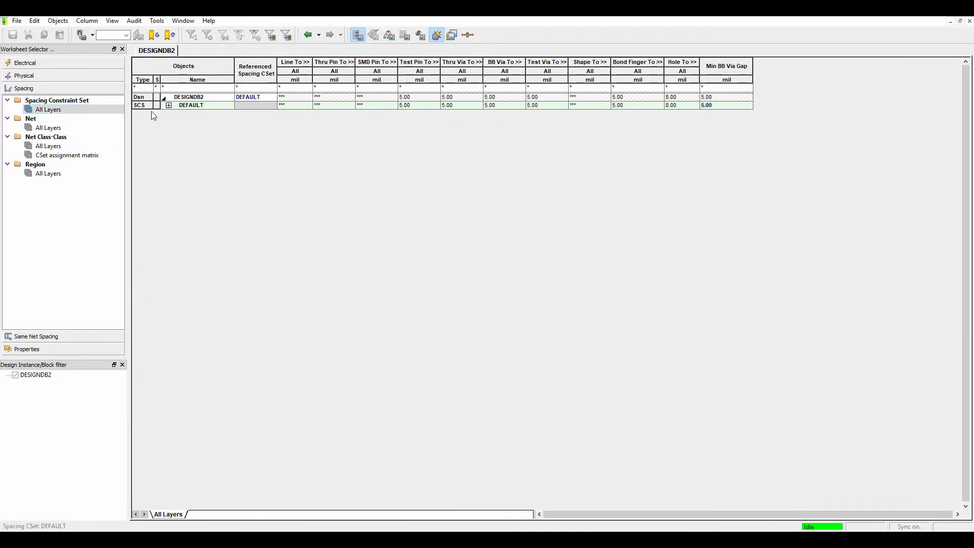
pyautogui.click(199, 106)
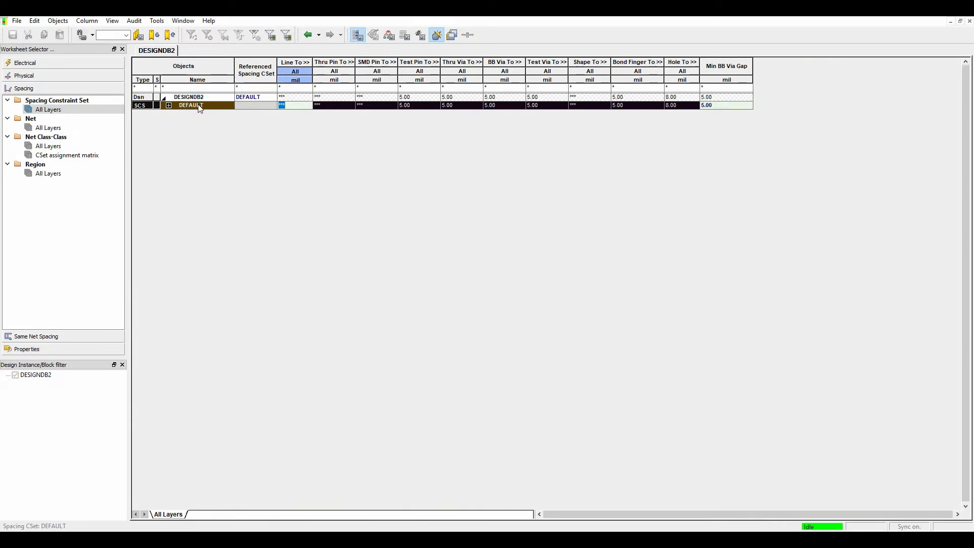
pyautogui.write('6')
pyautogui.press('Return')
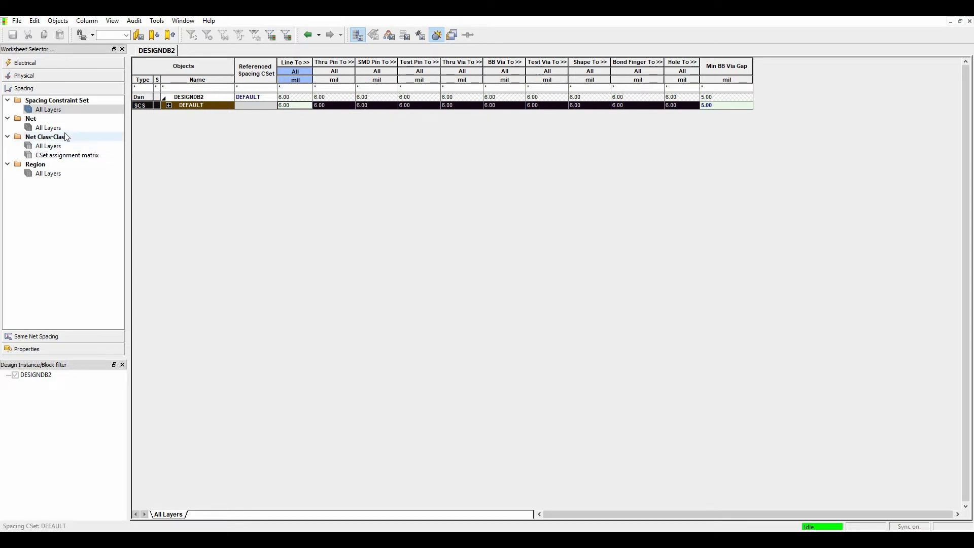
pyautogui.click(48, 128)
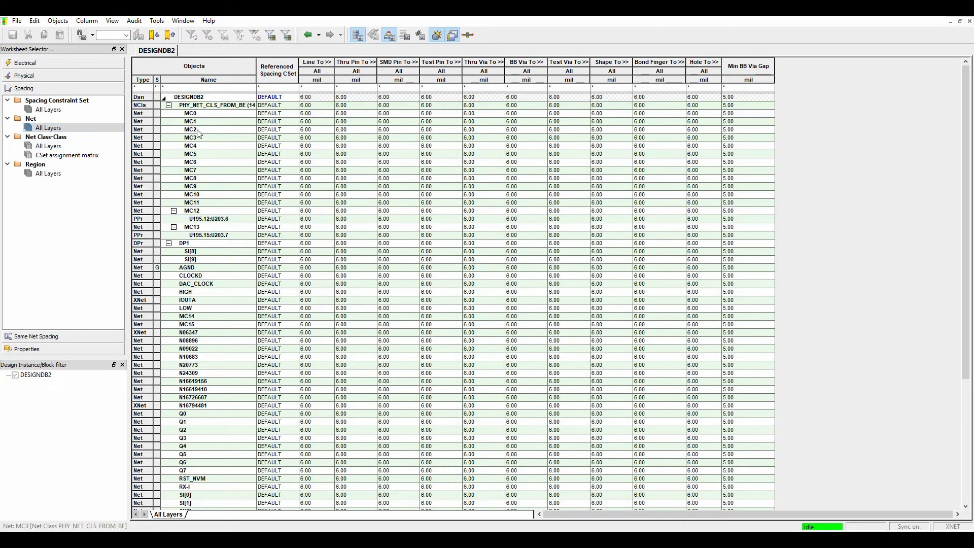
# Create a match group with the default name from nets MC0 through MC15 in the relative propagation delay constraints
pyautogui.click(23, 62)
pyautogui.click(58, 203)
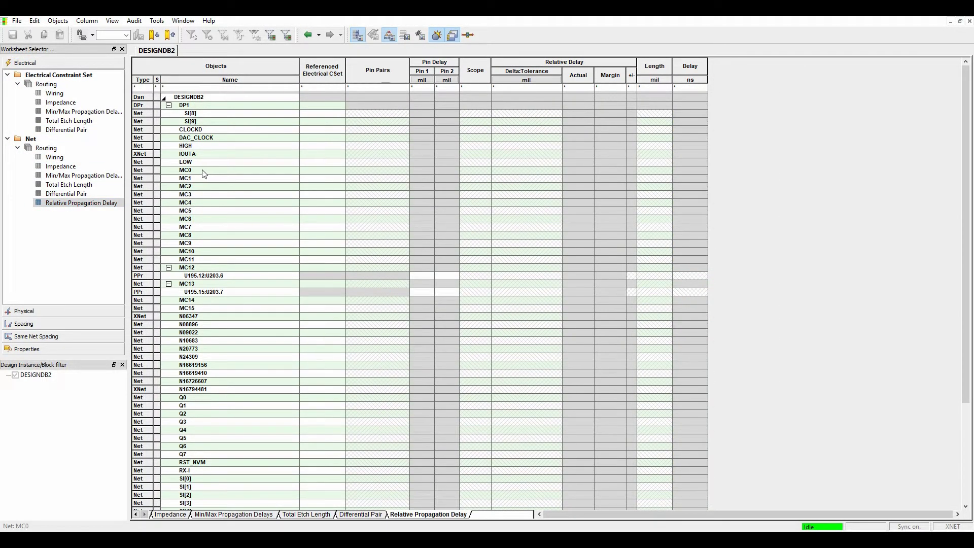
pyautogui.click(169, 267)
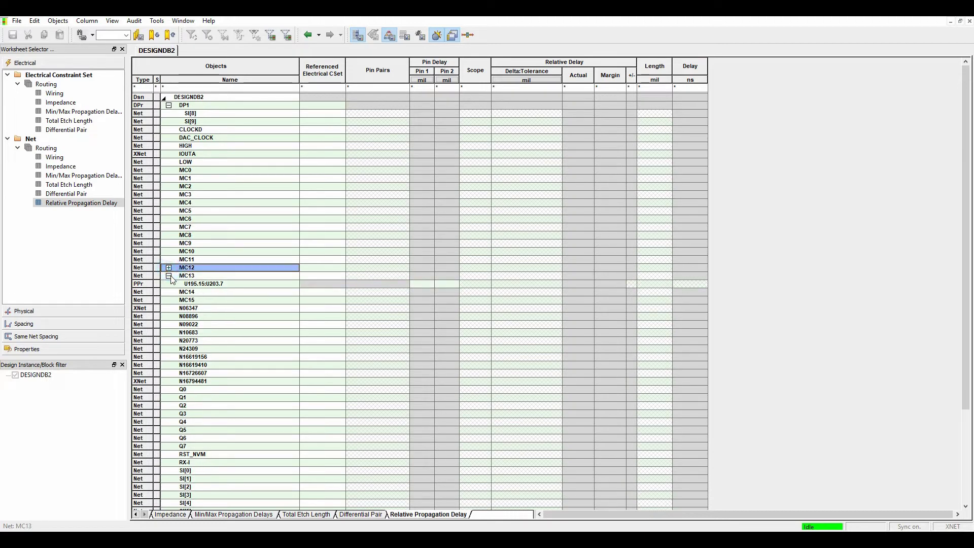
pyautogui.click(168, 275)
pyautogui.moveTo(202, 172); pyautogui.dragTo(209, 292)
pyautogui.rightClick(208, 292)
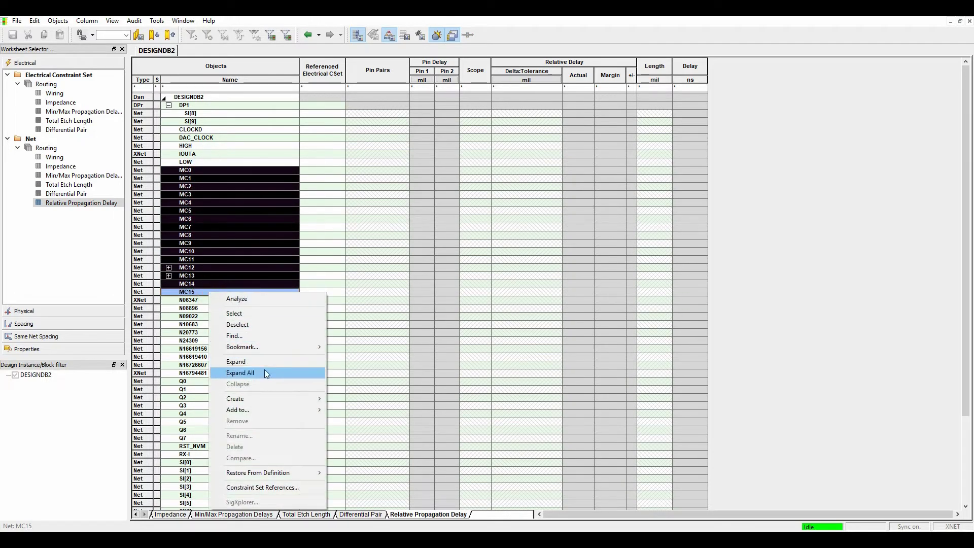
pyautogui.moveTo(264, 398)
pyautogui.click(360, 410)
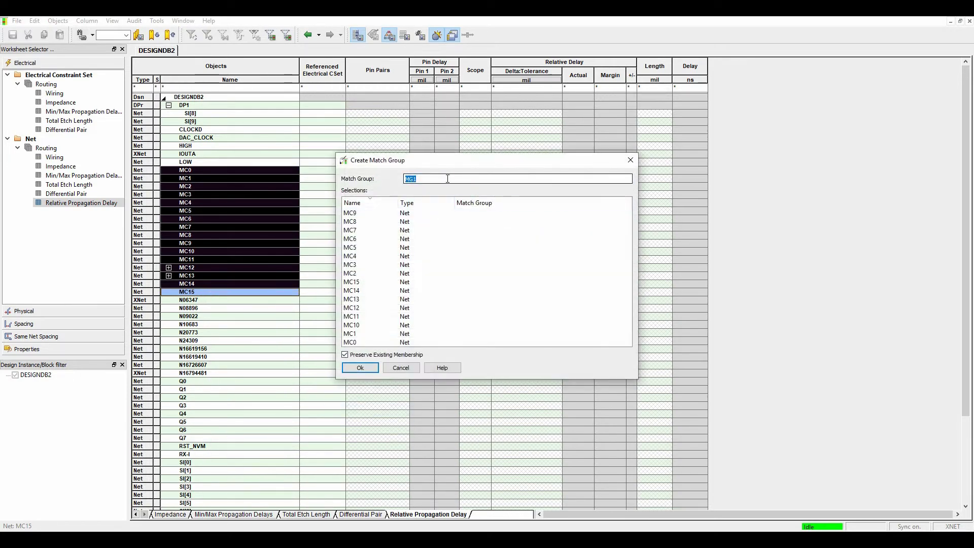
pyautogui.click(358, 368)
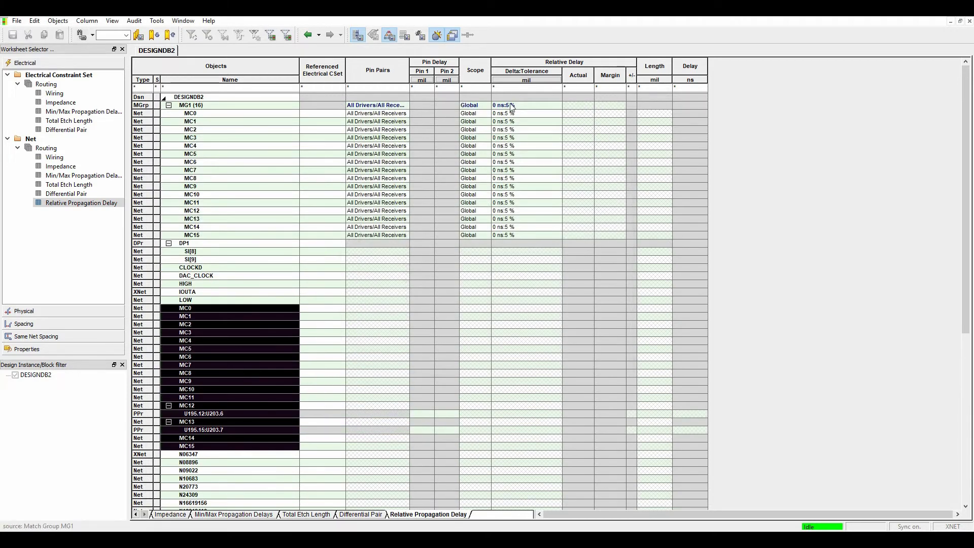
# Set the relative delay delta:tolerance of match group MG1 to 0:25 mil
pyautogui.doubleClick(540, 105)
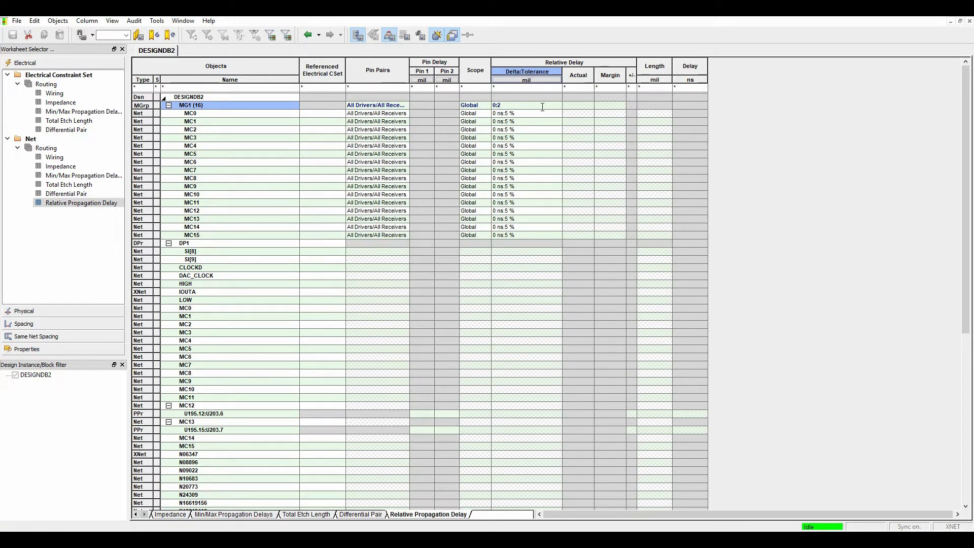
pyautogui.write('0:25')
pyautogui.press('Return')
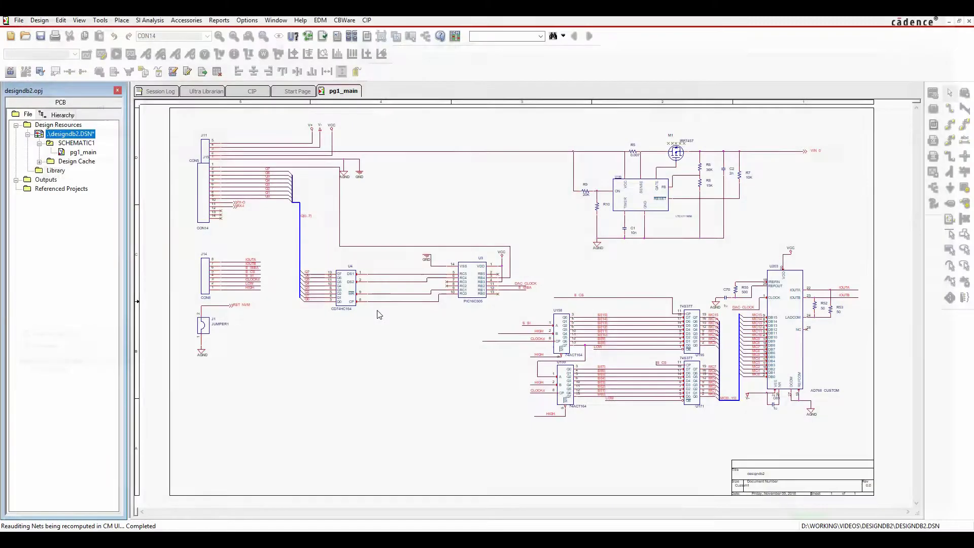
# Save the Capture design and create a netlist that opens the board in OrCAD PCB Editor, using OrCAD PCB Designer Professional w/PSpice
pyautogui.click(41, 36)
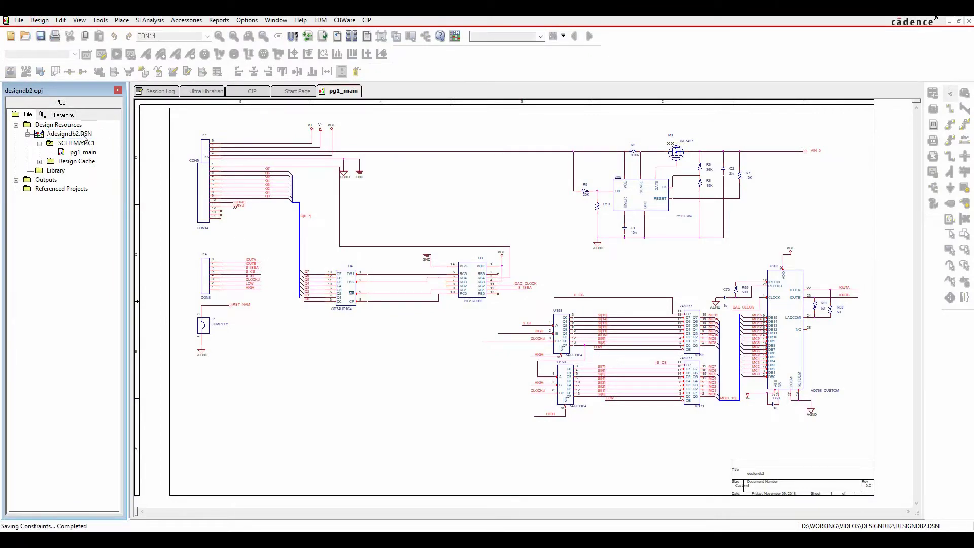
pyautogui.click(100, 21)
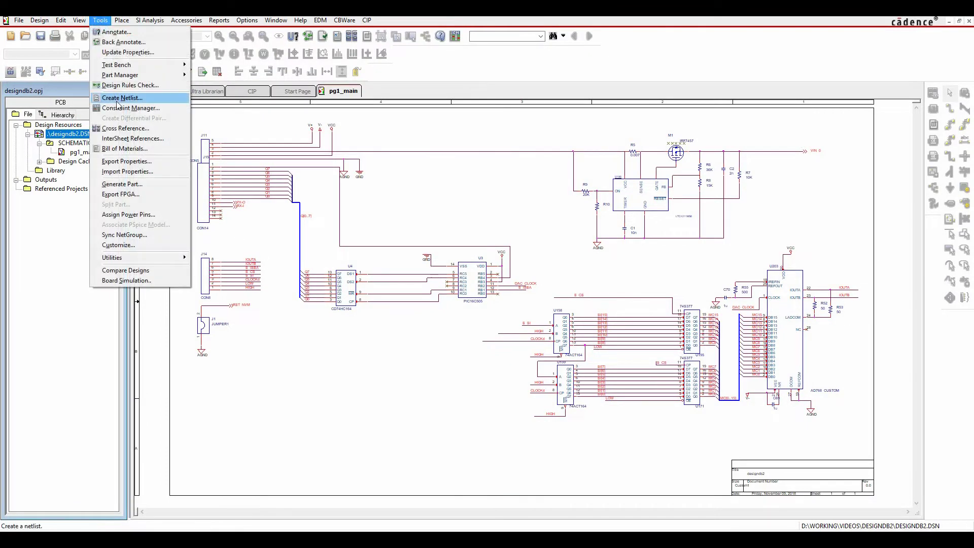
pyautogui.click(114, 101)
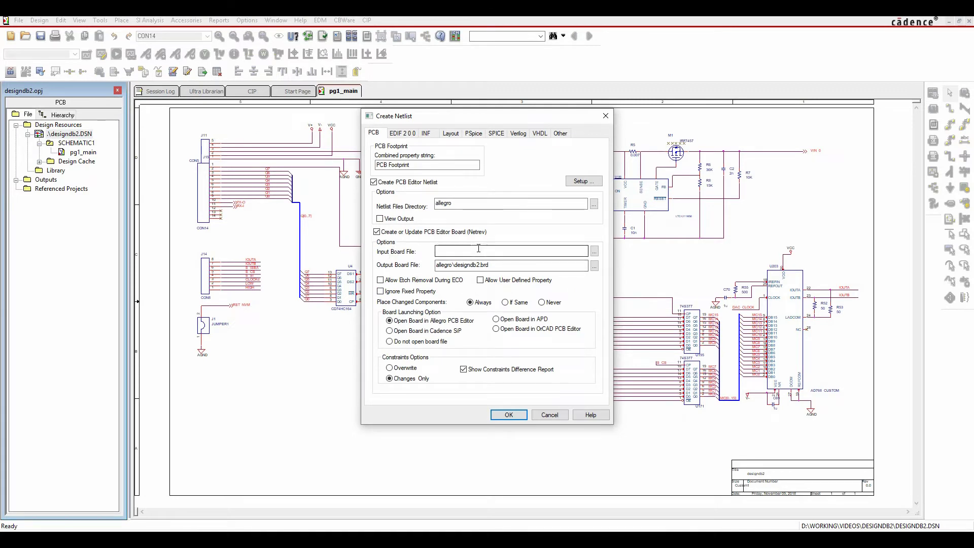
pyautogui.click(496, 329)
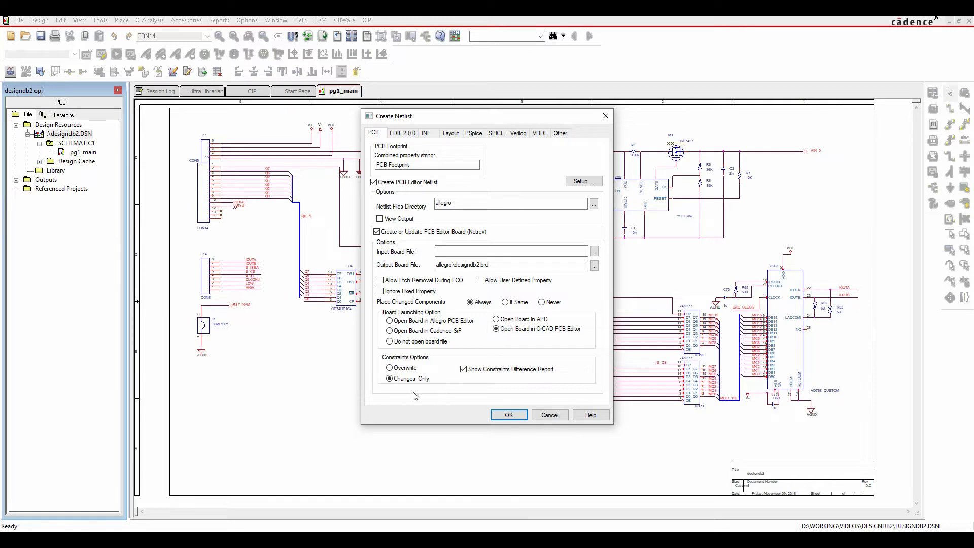
pyautogui.click(508, 415)
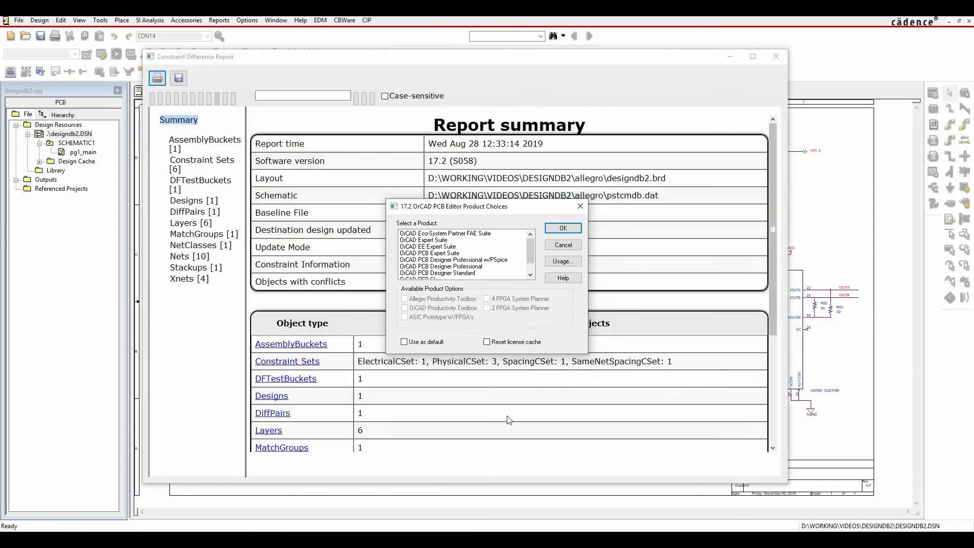
pyautogui.click(490, 258)
pyautogui.click(563, 228)
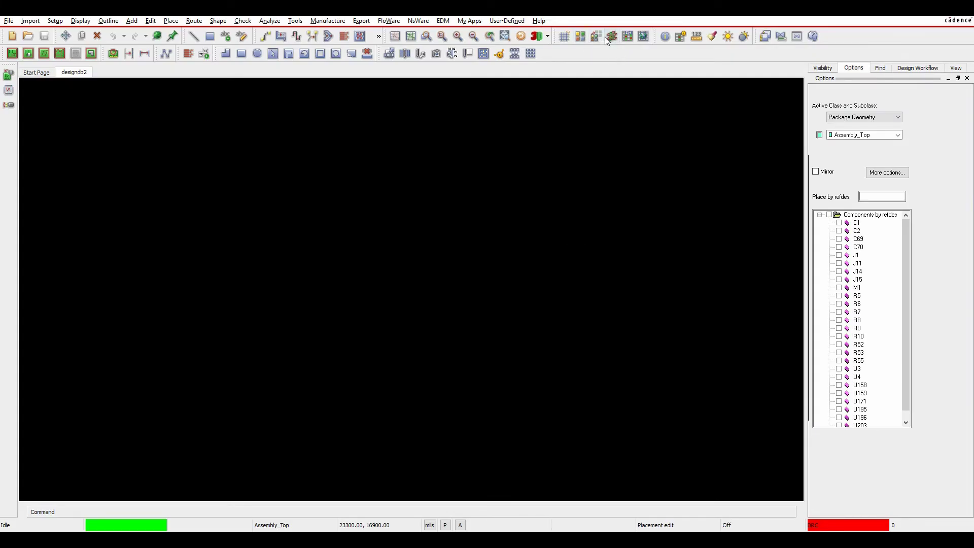
# Open the board's Constraint Manager and examine the physical constraint sets, the nets' physical constraints and the spacing constraint sets
pyautogui.click(627, 36)
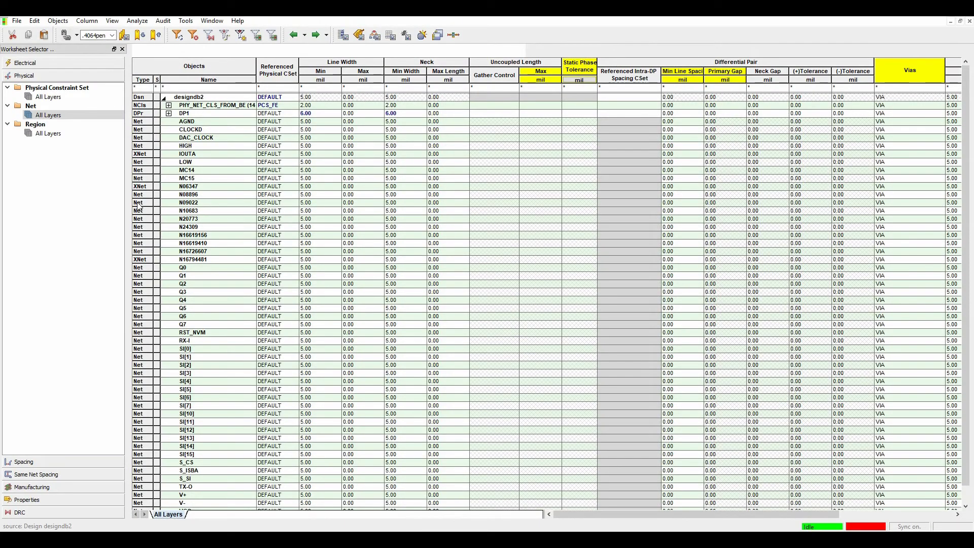
pyautogui.click(49, 96)
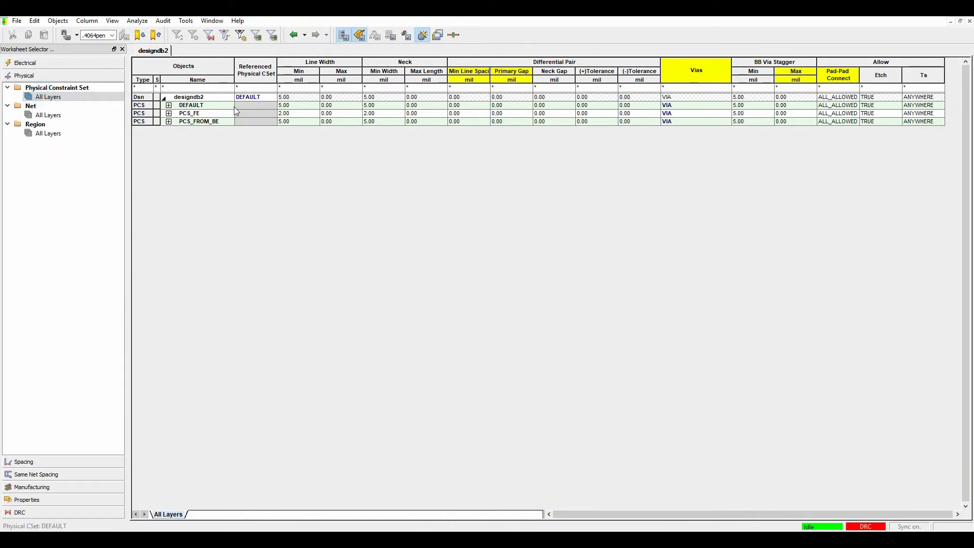
pyautogui.click(48, 115)
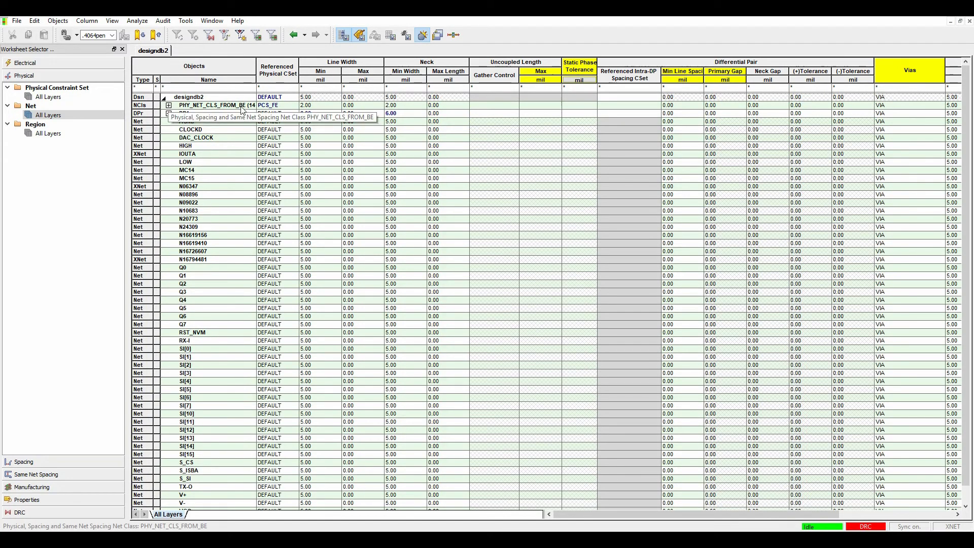
pyautogui.click(23, 461)
pyautogui.click(60, 110)
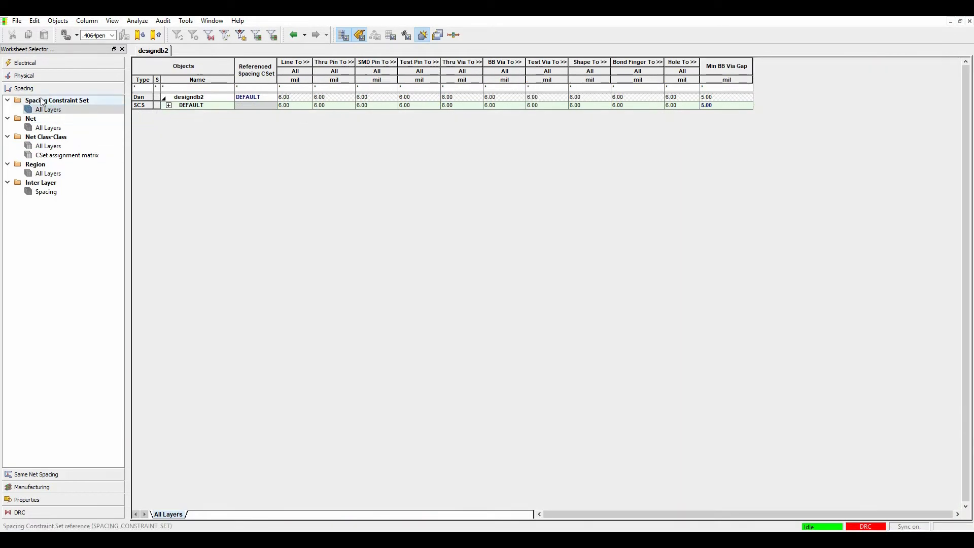
# Examine the board nets' relative propagation delay and differential pair constraints
pyautogui.click(25, 62)
pyautogui.click(52, 157)
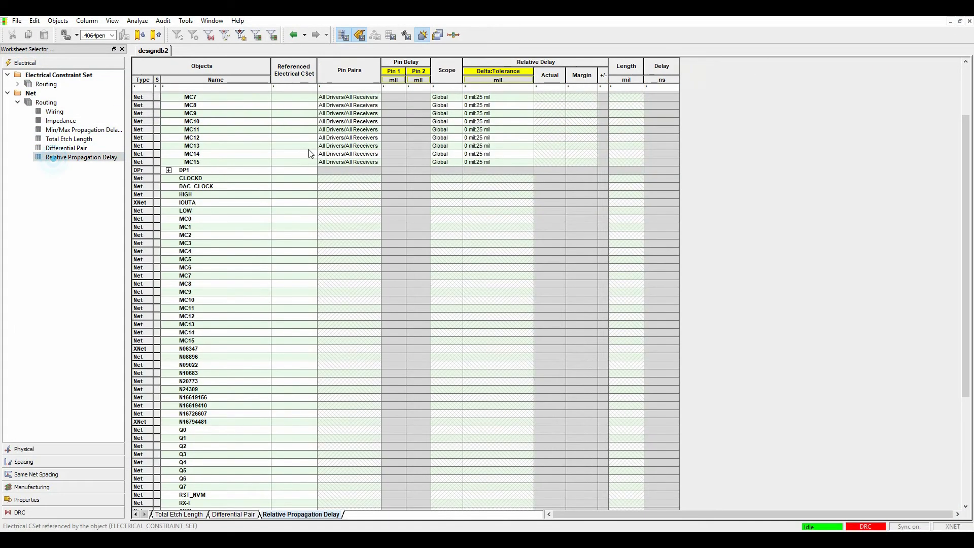
pyautogui.scroll(3, 273, 164)
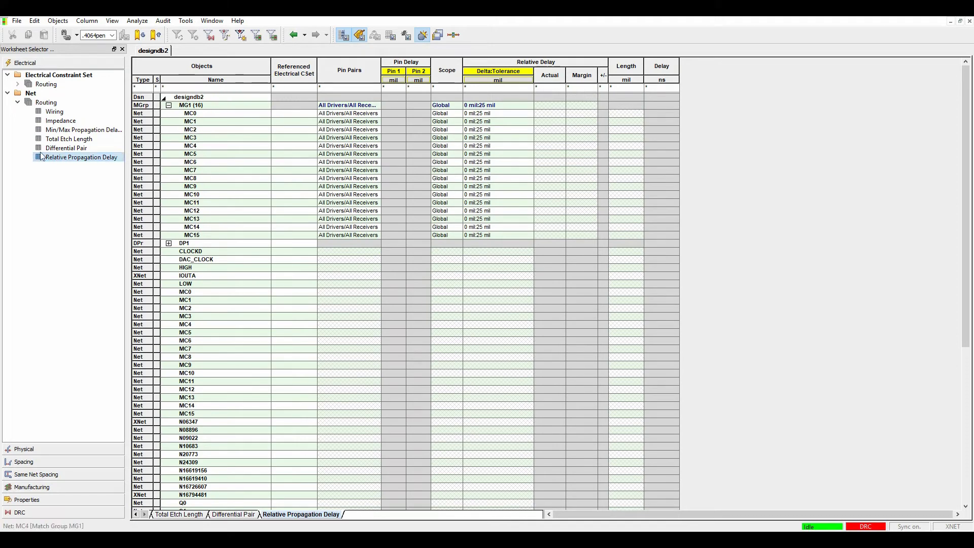
pyautogui.click(64, 148)
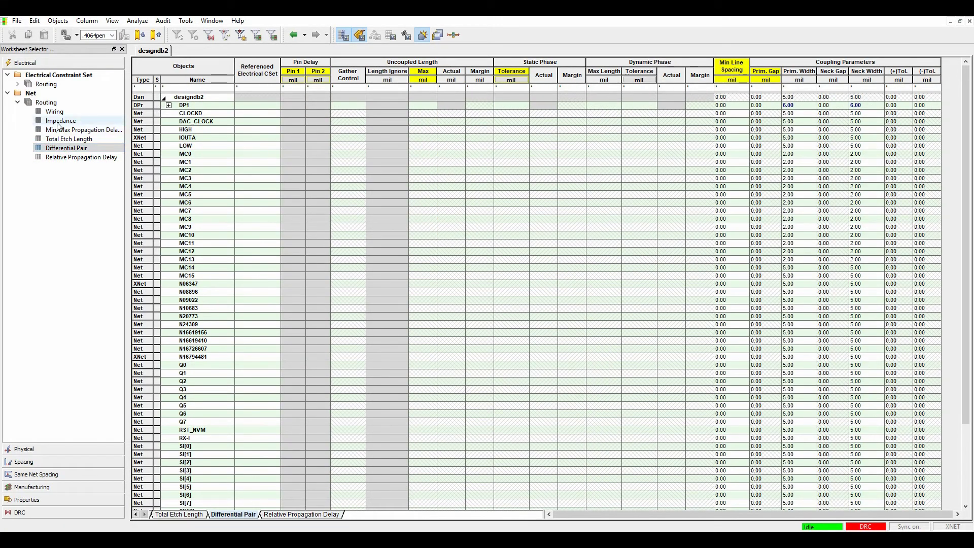
# Examine the board nets' impedance constraints
pyautogui.click(59, 122)
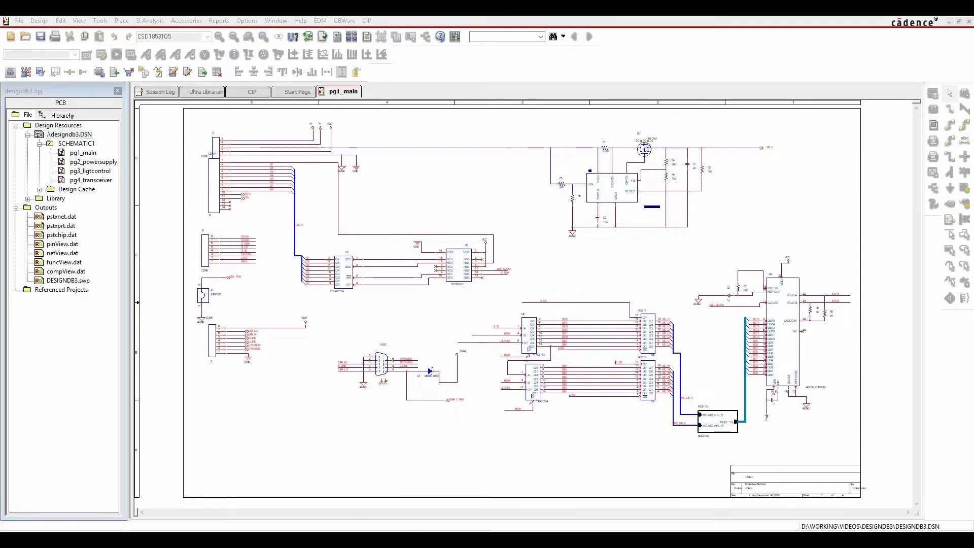
# Start OrCAD PCB Designer Professional w/PSpice and open the recent design designdb3.brd, discarding the changes to unnamed.brd
pyautogui.scroll(-2, 466, 226)
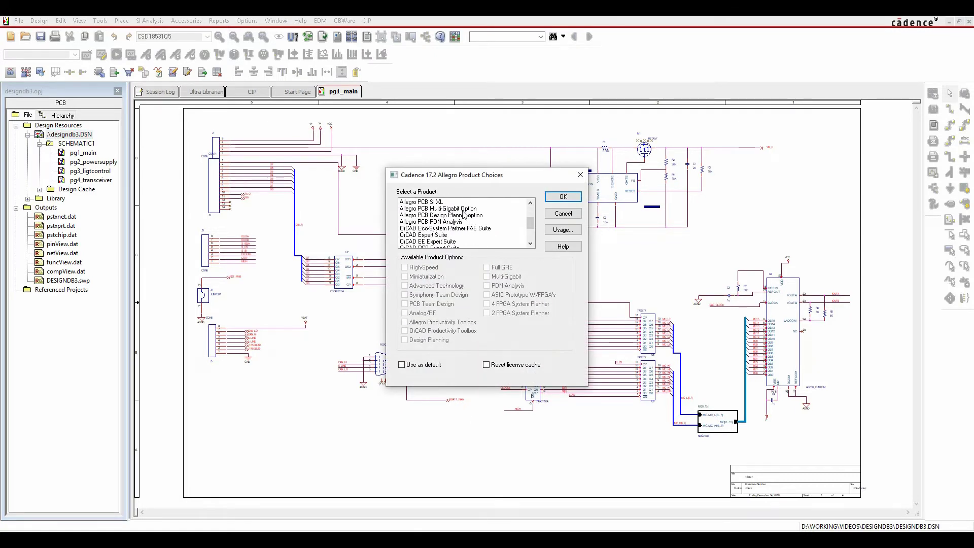
pyautogui.scroll(1, 463, 223)
pyautogui.scroll(-2, 463, 224)
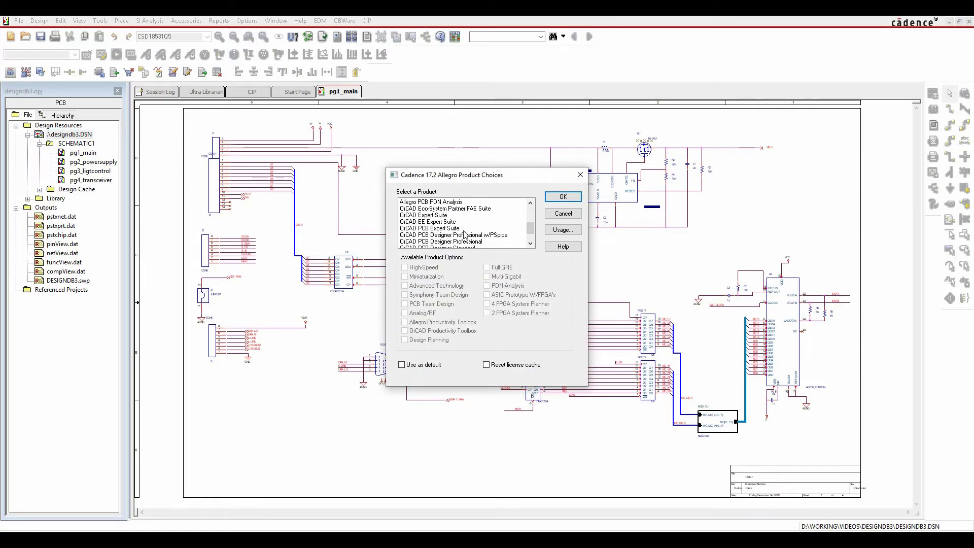
pyautogui.doubleClick(463, 233)
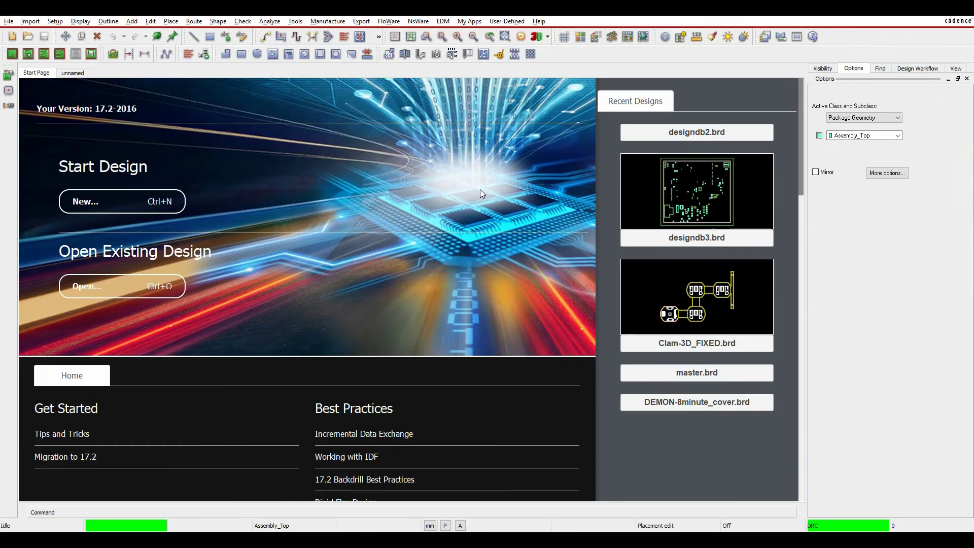
pyautogui.click(682, 239)
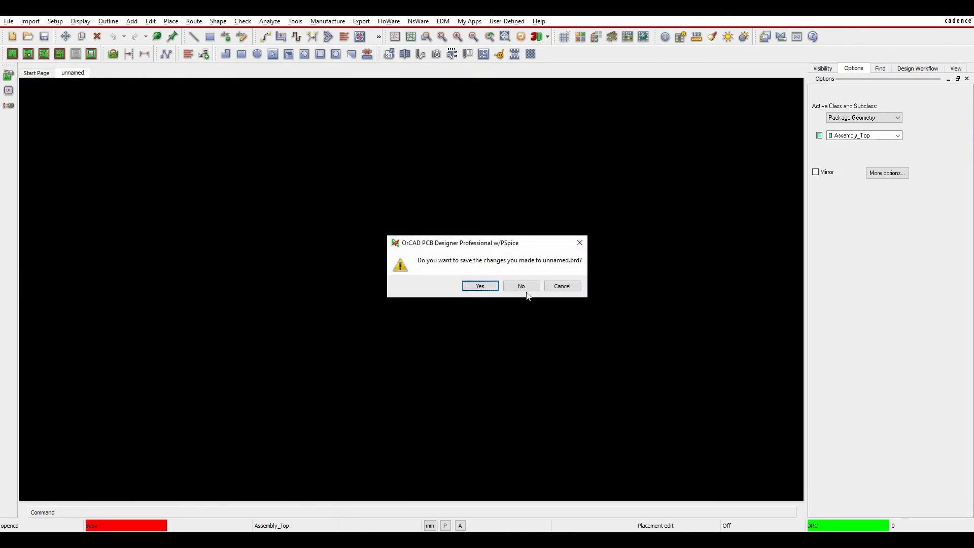
pyautogui.click(523, 286)
# Open the board's Constraint Manager and examine the nets' relative propagation delay and the electrical constraint sets' routing worksheets, including impedance and min/max propagation delays
pyautogui.click(627, 37)
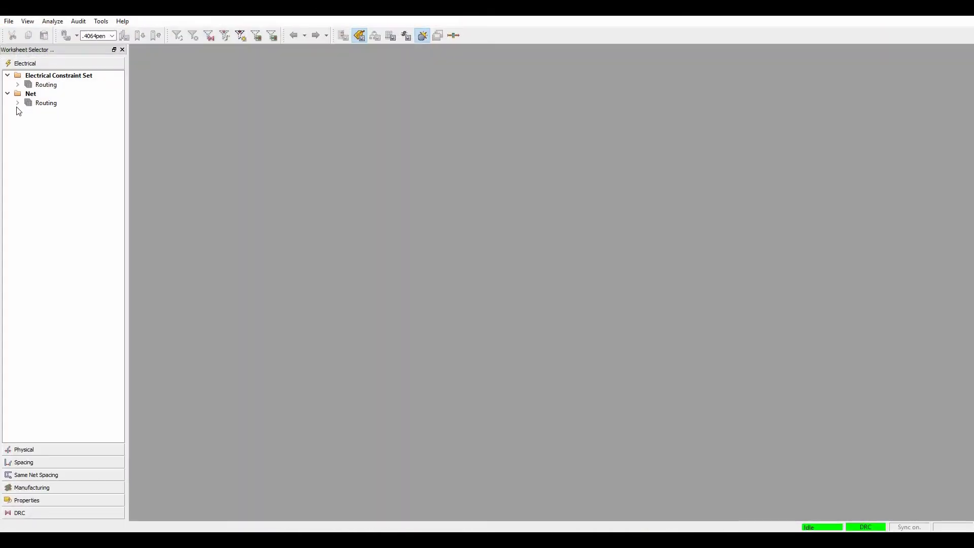
pyautogui.click(17, 103)
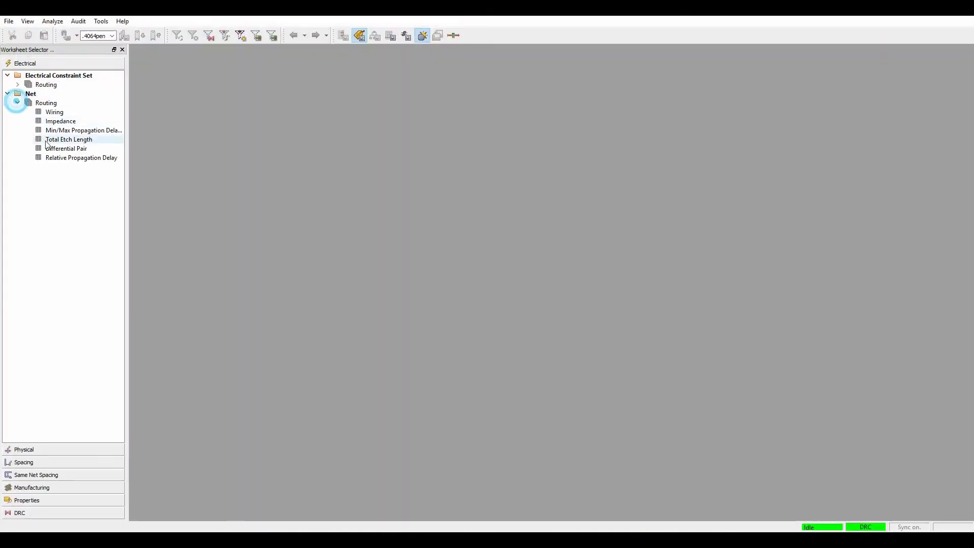
pyautogui.click(49, 158)
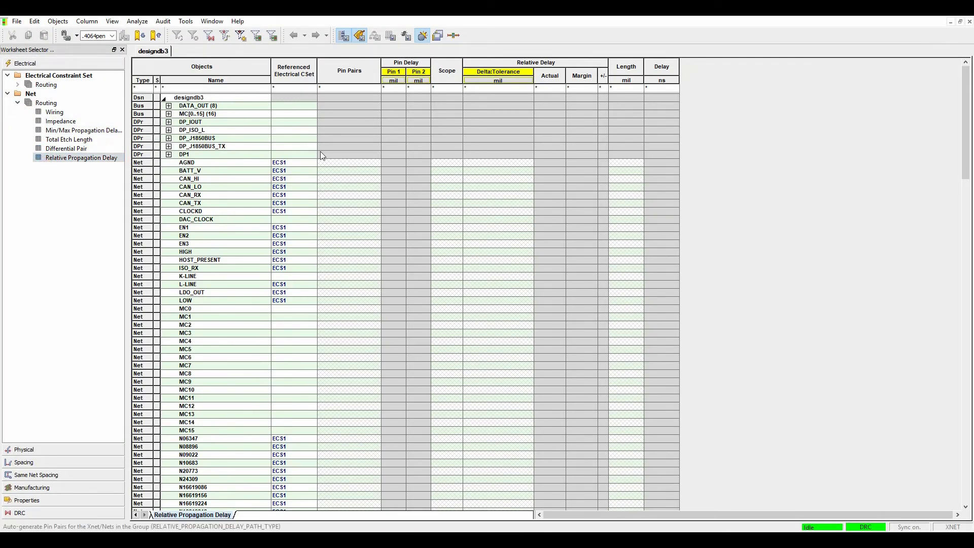
pyautogui.click(17, 84)
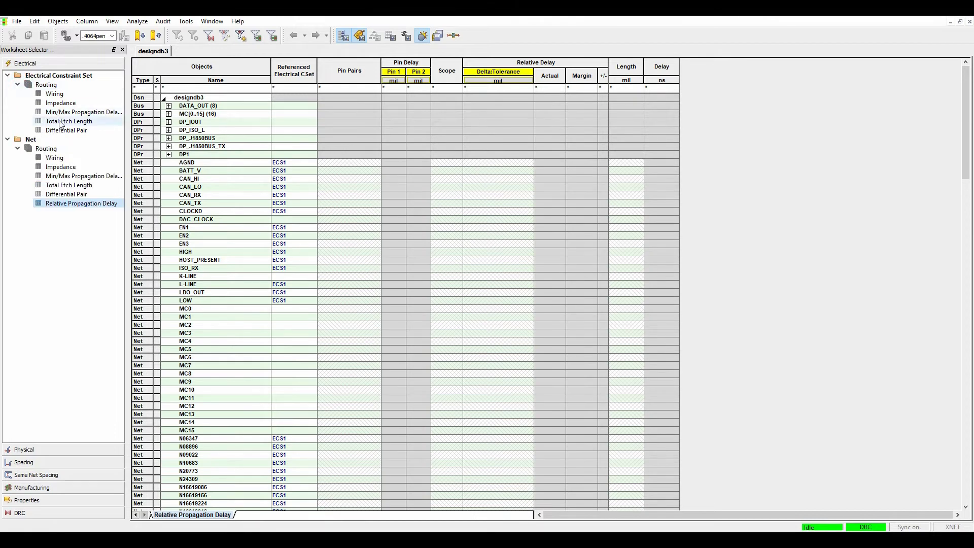
pyautogui.click(66, 130)
pyautogui.click(69, 121)
pyautogui.click(59, 112)
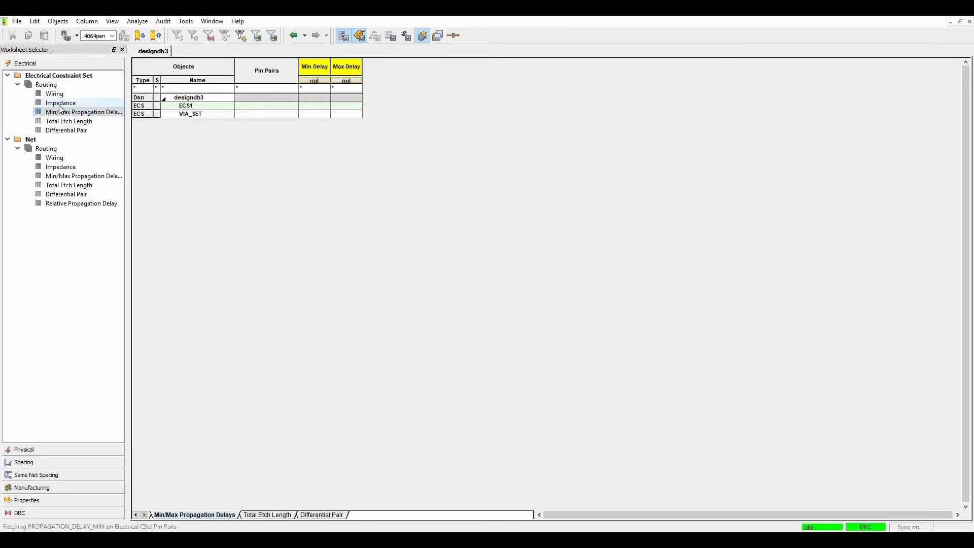
pyautogui.click(59, 101)
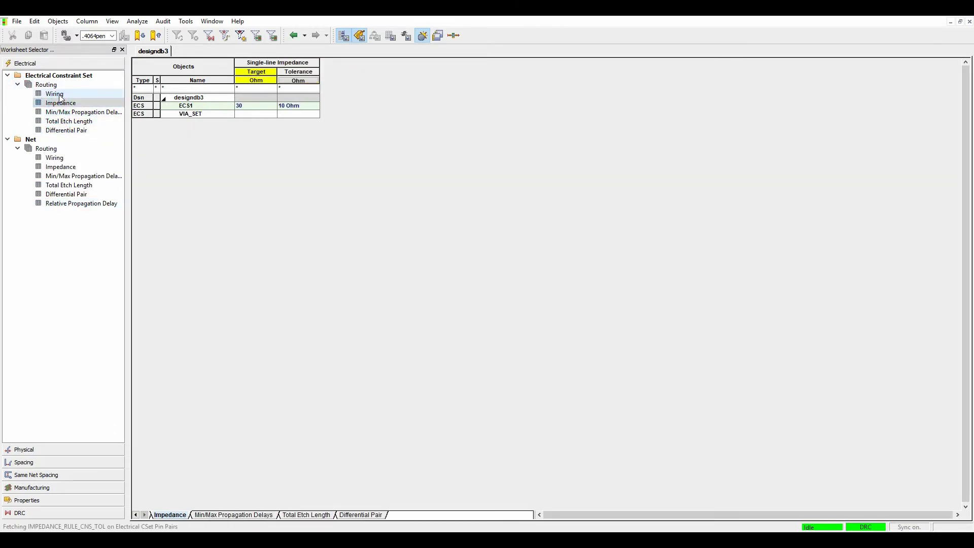
pyautogui.click(59, 94)
# Examine the board nets' relative propagation delay, the physical constraint sets and the nets' physical constraints on all layers
pyautogui.click(81, 204)
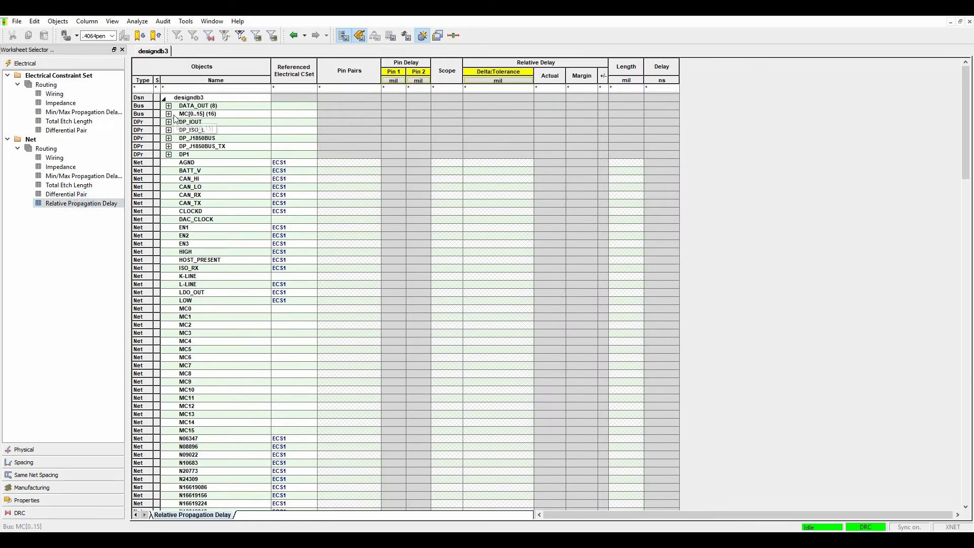
pyautogui.scroll(-4, 181, 127)
pyautogui.scroll(4, 181, 127)
pyautogui.click(27, 451)
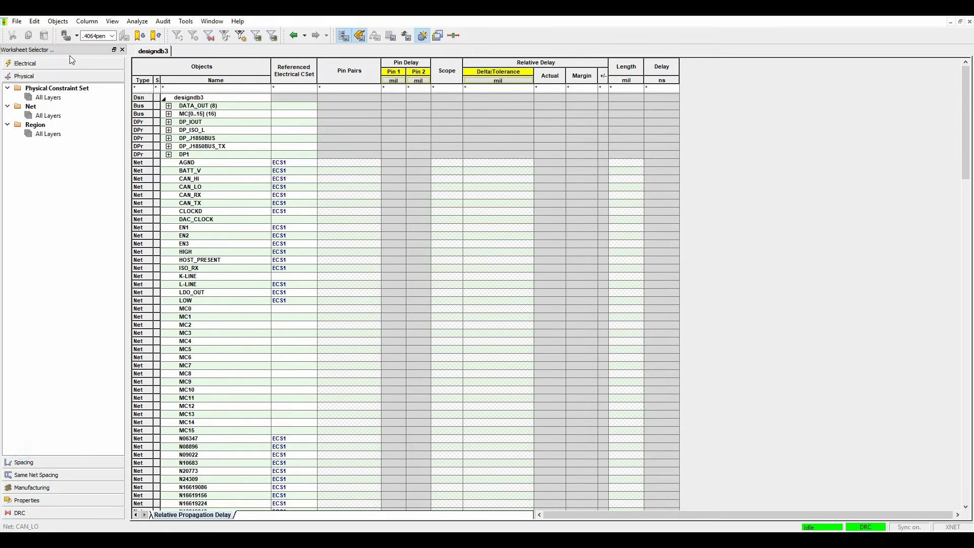
pyautogui.click(48, 97)
pyautogui.click(49, 115)
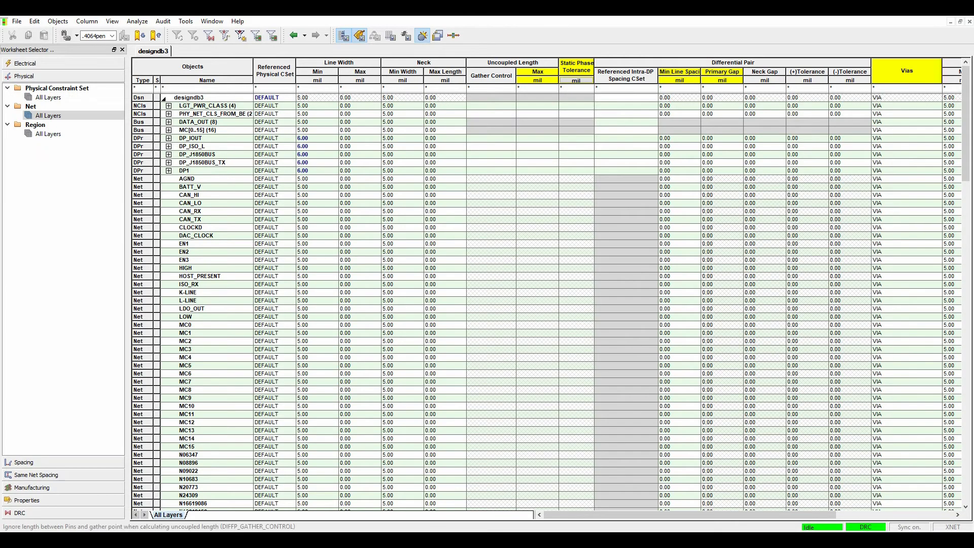
# Close Constraint Manager and the PCB editor without saving the changes to designdb3.brd
pyautogui.click(964, 10)
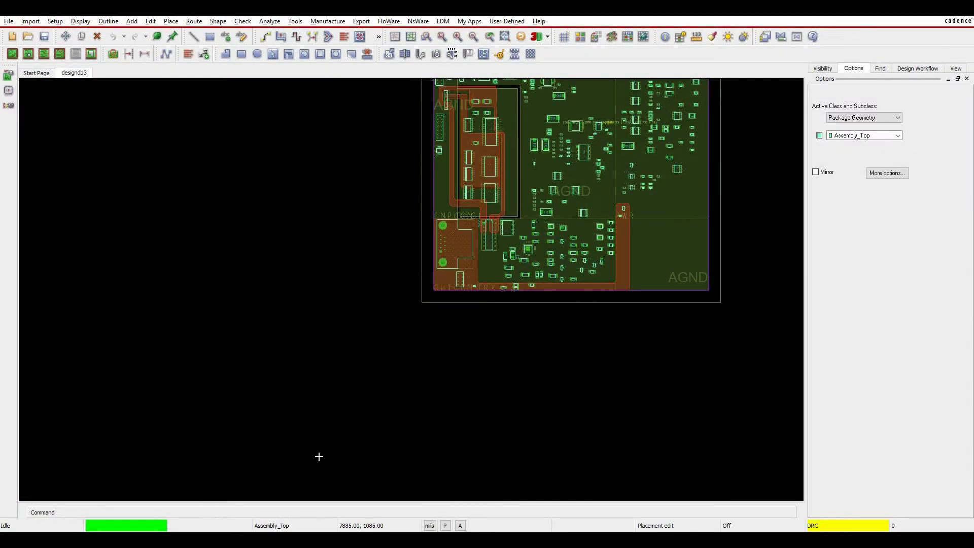
pyautogui.click(958, 8)
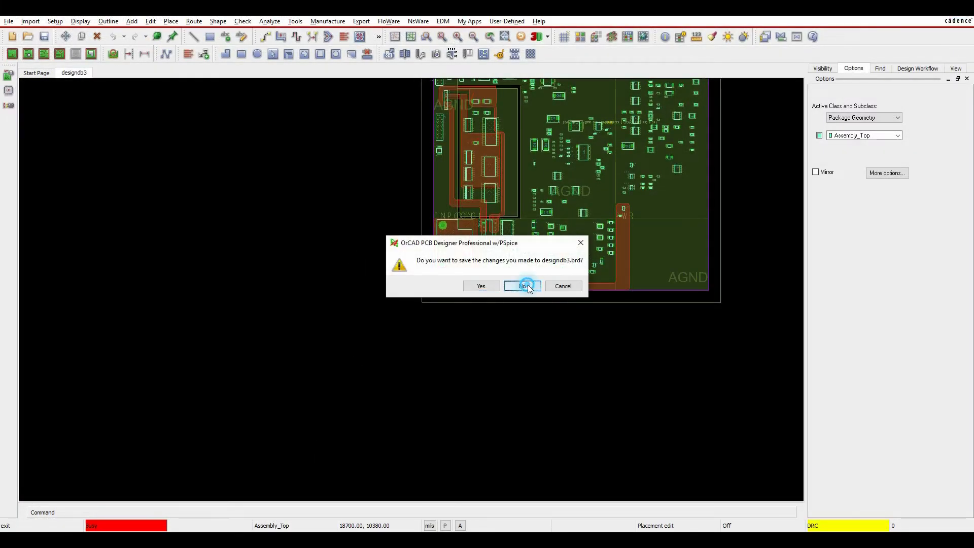
pyautogui.click(525, 285)
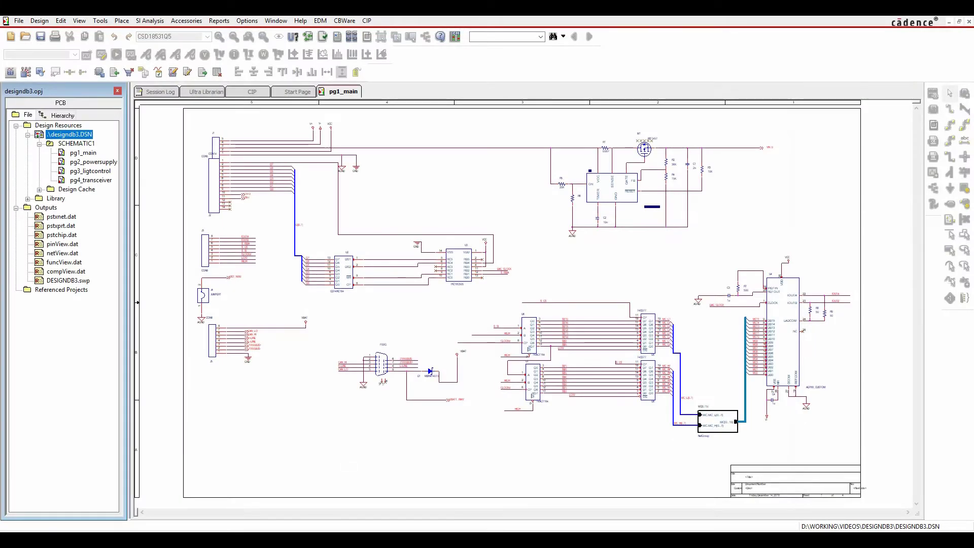
# Enable Constraint Manager for the designdb3 Capture design, migrating the constraints from the PCB layout and accepting the proposed power net voltages
pyautogui.click(454, 37)
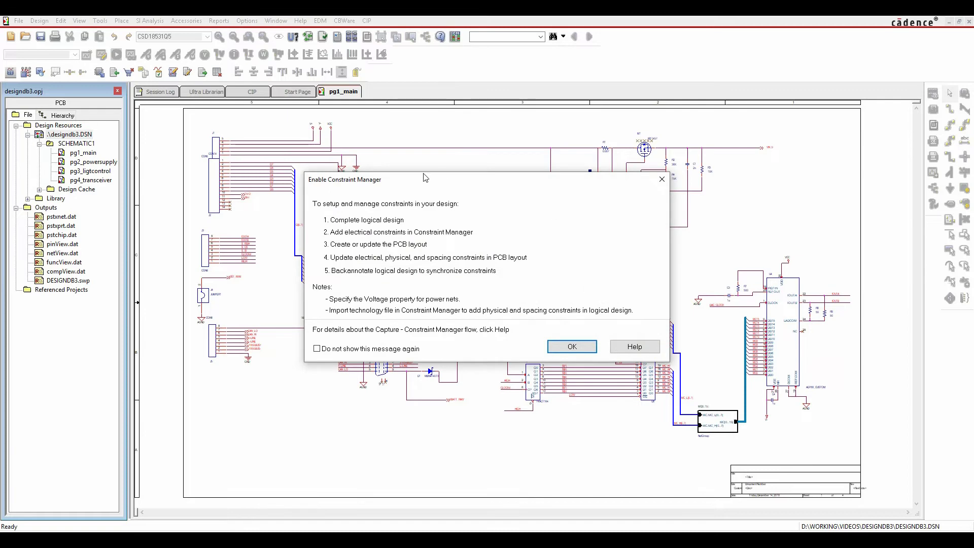
pyautogui.click(562, 346)
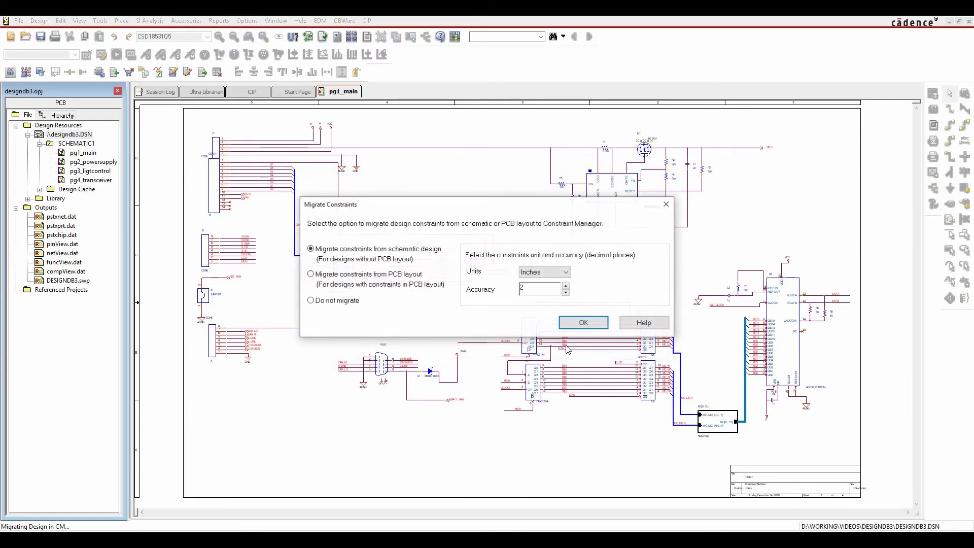
pyautogui.click(311, 274)
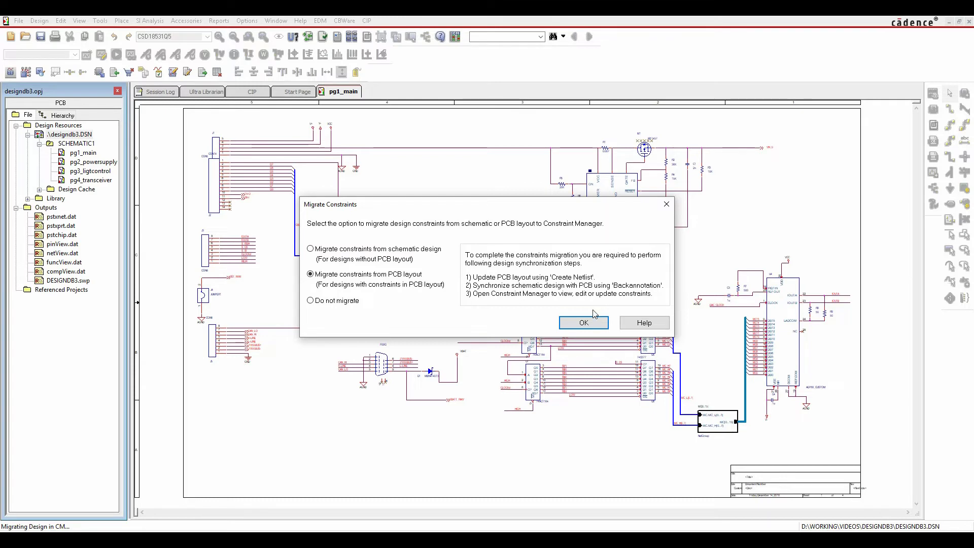
pyautogui.click(579, 326)
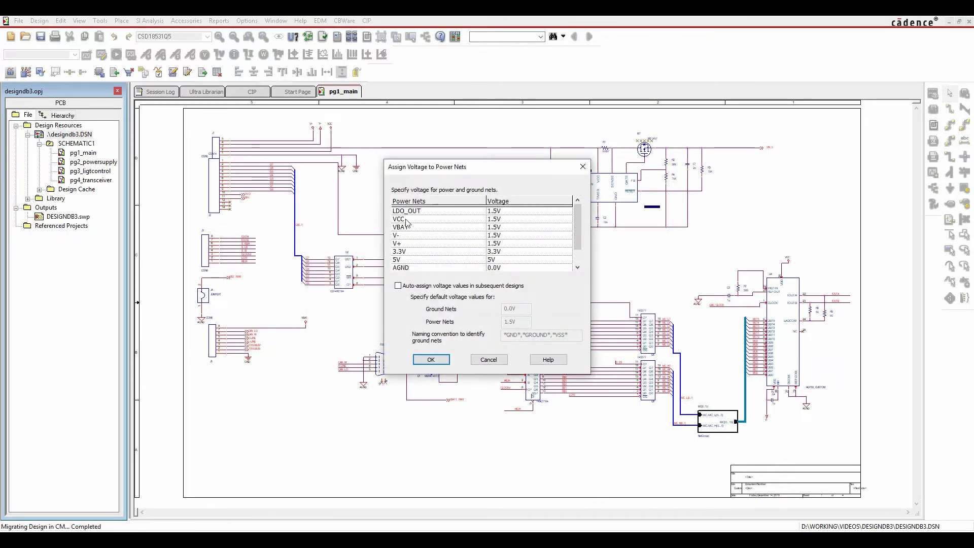
pyautogui.click(432, 359)
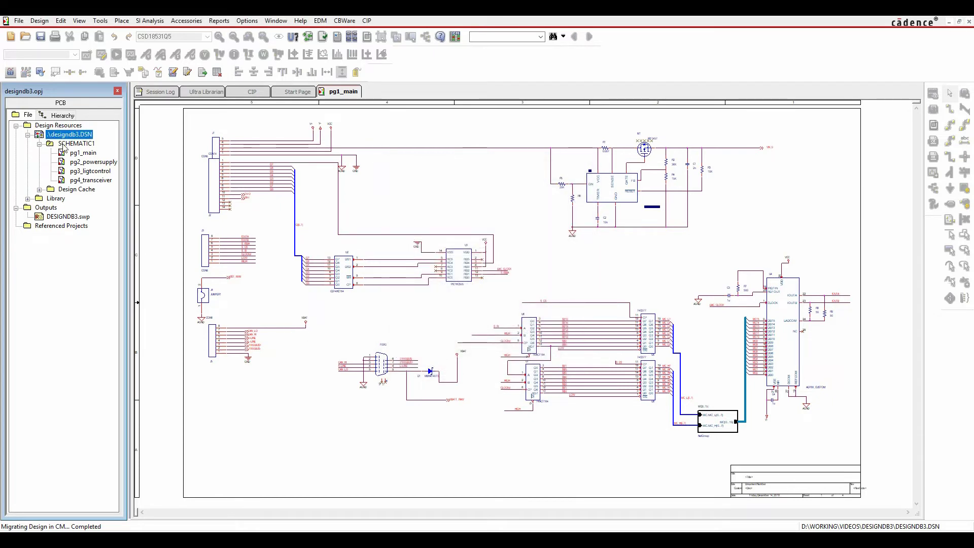
# Create a PCB Editor netlist that updates allegro\designdb3.brd without opening the board file, and close the constraint difference report
pyautogui.click(100, 21)
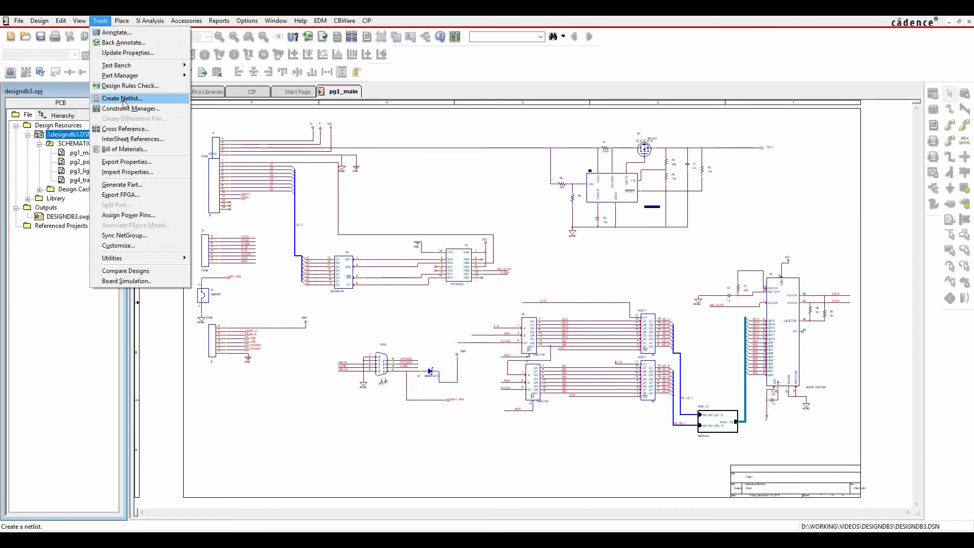
pyautogui.click(121, 96)
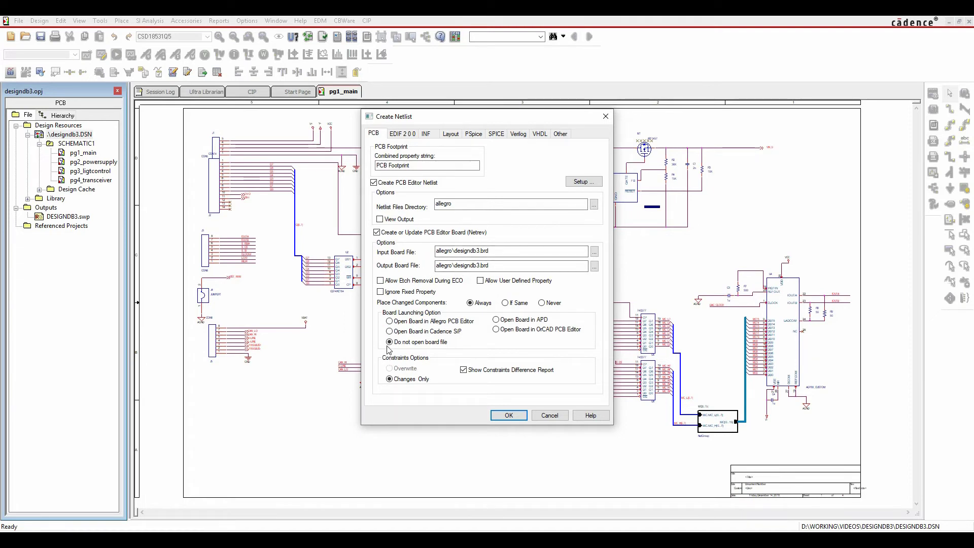
pyautogui.click(512, 417)
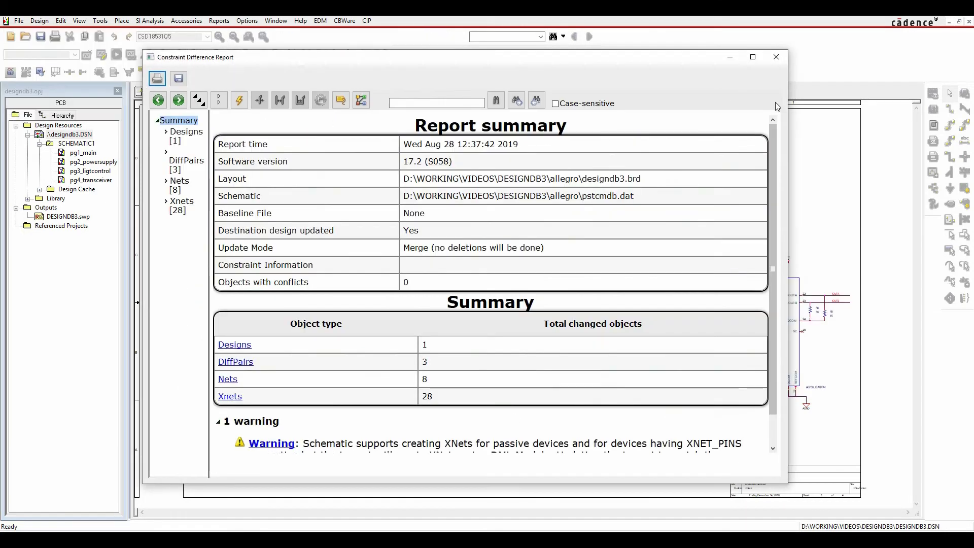
pyautogui.click(776, 56)
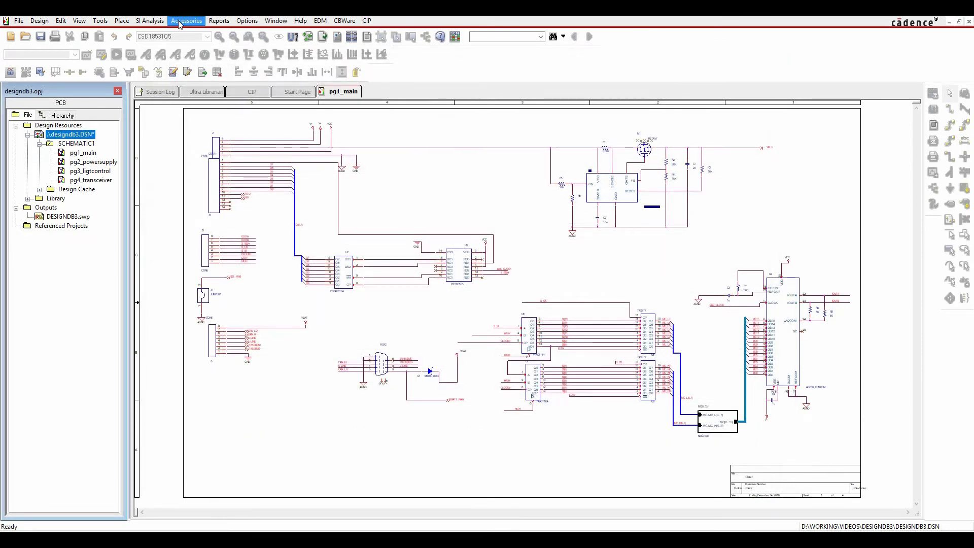
# Back annotate the schematic from allegro\designdb3.brd with constraint changes only, saving the design when asked, and close the constraint difference report
pyautogui.click(100, 20)
pyautogui.click(107, 44)
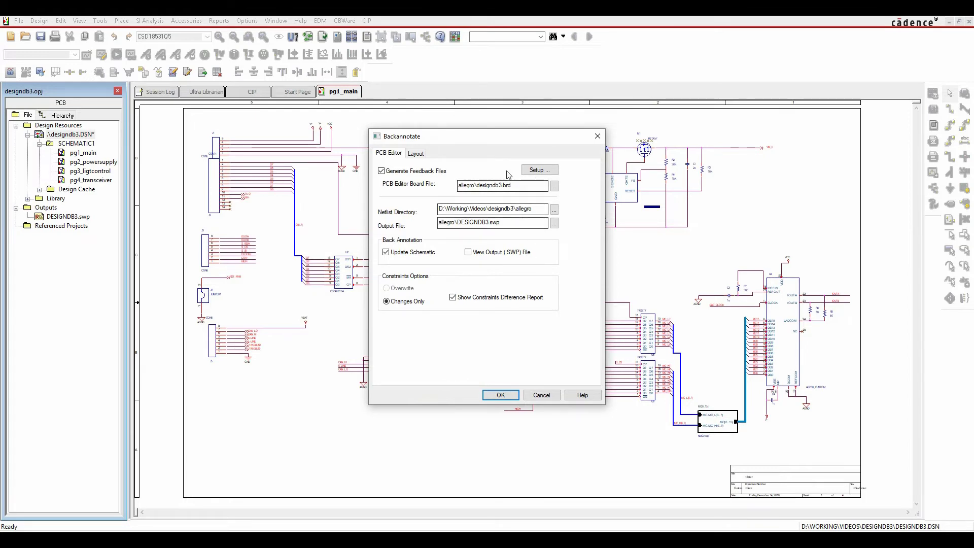
pyautogui.click(503, 396)
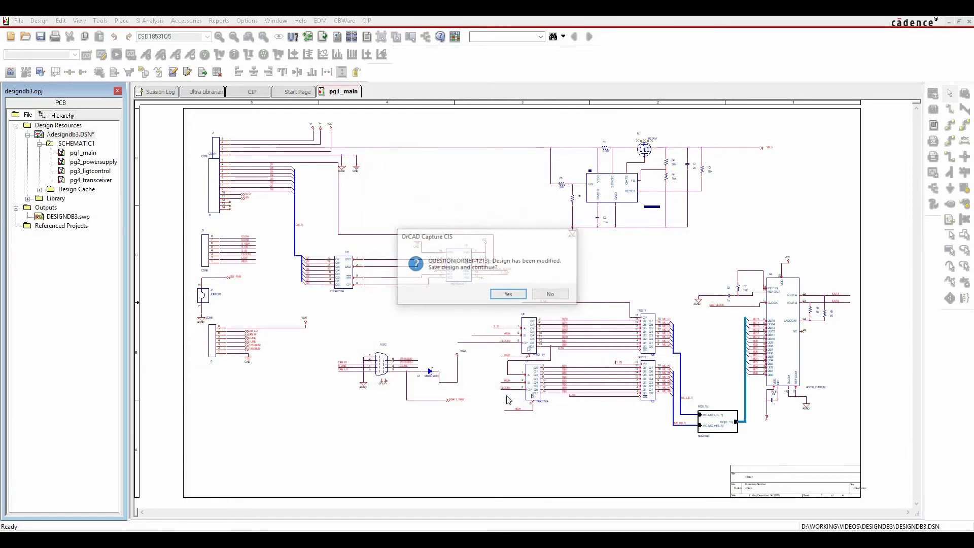
pyautogui.click(510, 296)
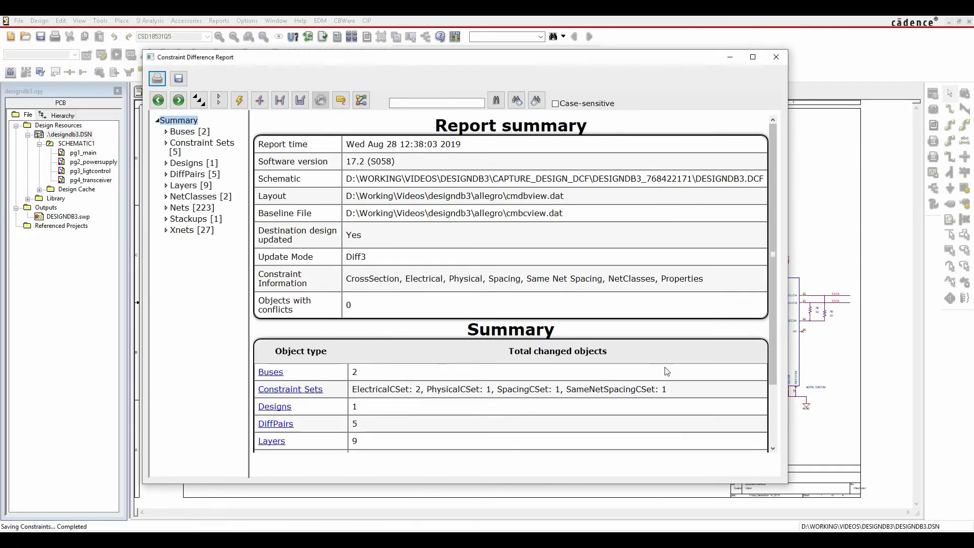
pyautogui.click(776, 57)
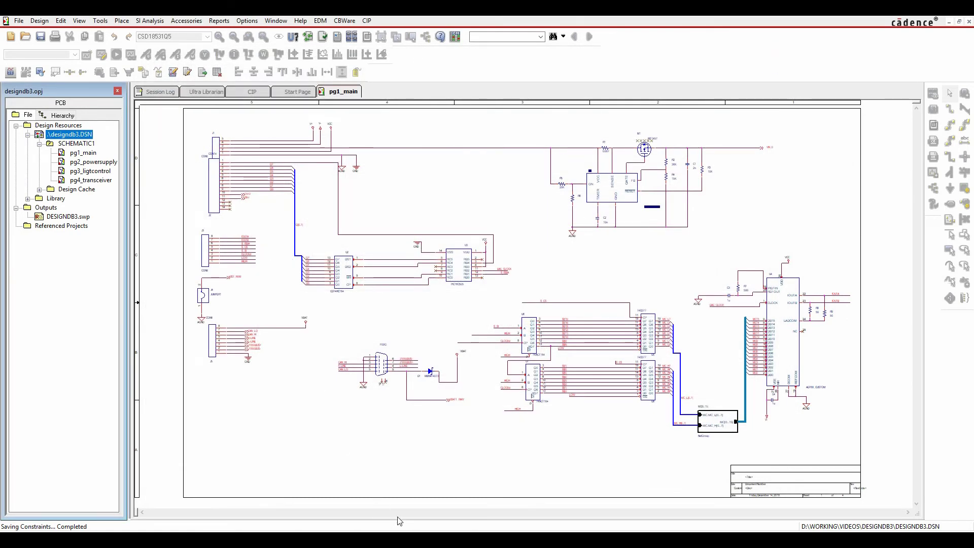
# Open Constraint Manager from the Capture design and bring up the physical constraint sets for all layers
pyautogui.click(454, 37)
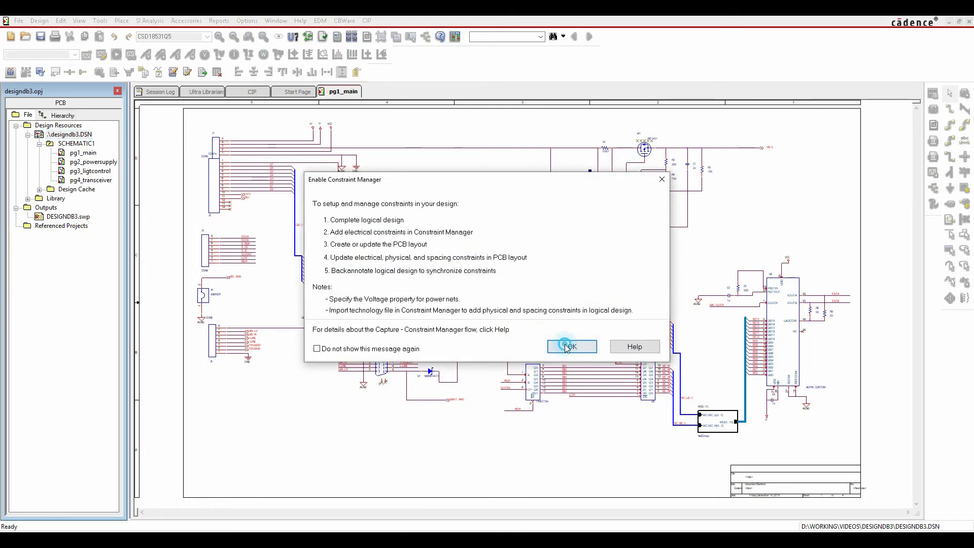
pyautogui.click(565, 344)
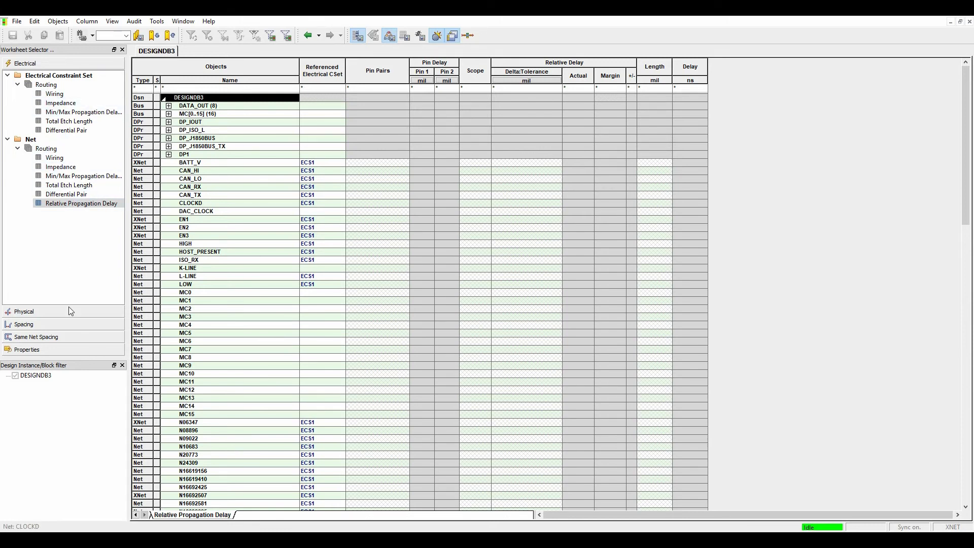
pyautogui.click(30, 311)
pyautogui.click(47, 96)
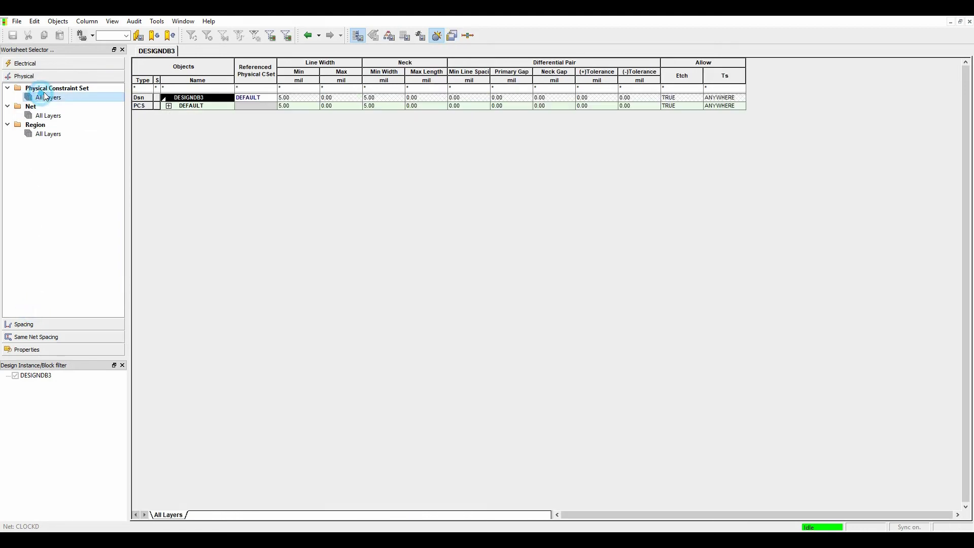
# Create a physical constraint set named DIFF under the DESIGNDB3 design
pyautogui.rightClick(193, 99)
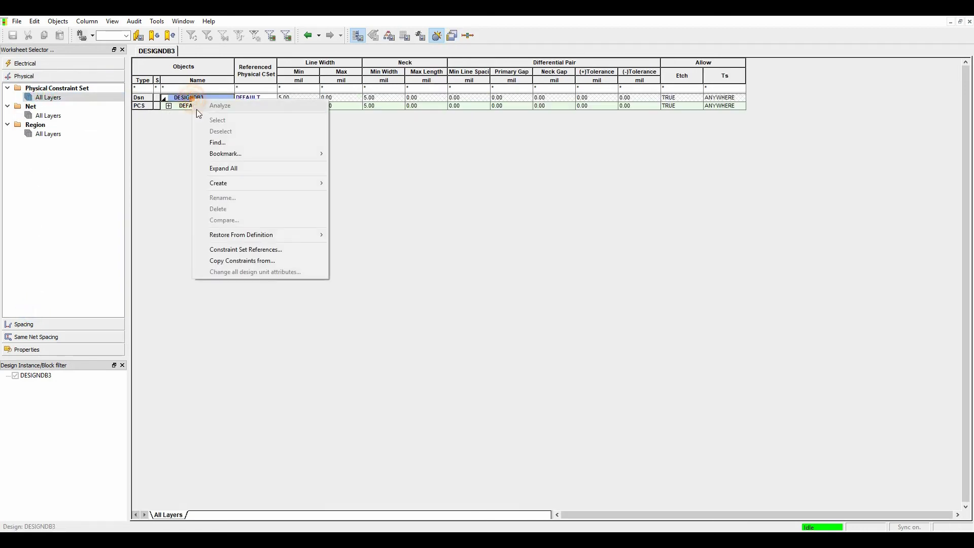
pyautogui.moveTo(224, 182)
pyautogui.click(361, 184)
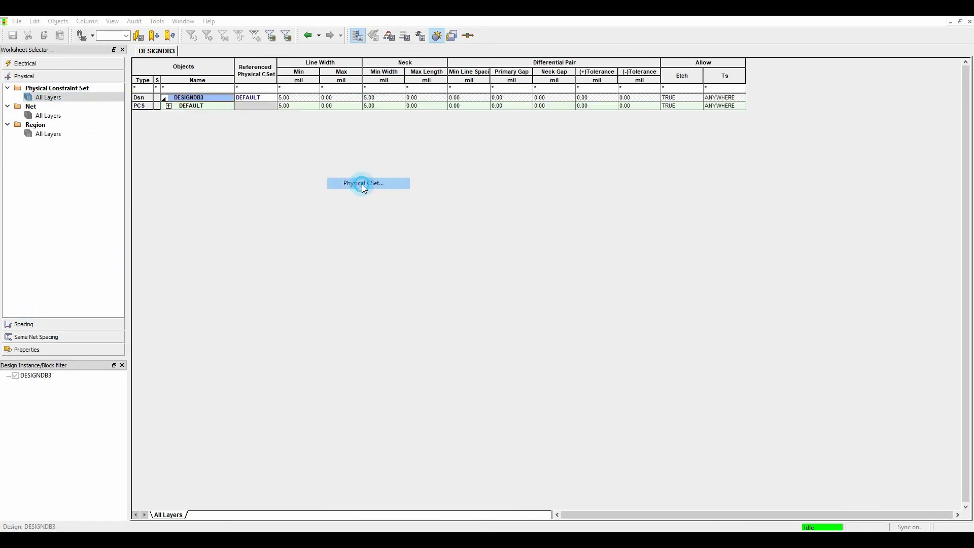
pyautogui.write('DIFF')
pyautogui.press('Return')
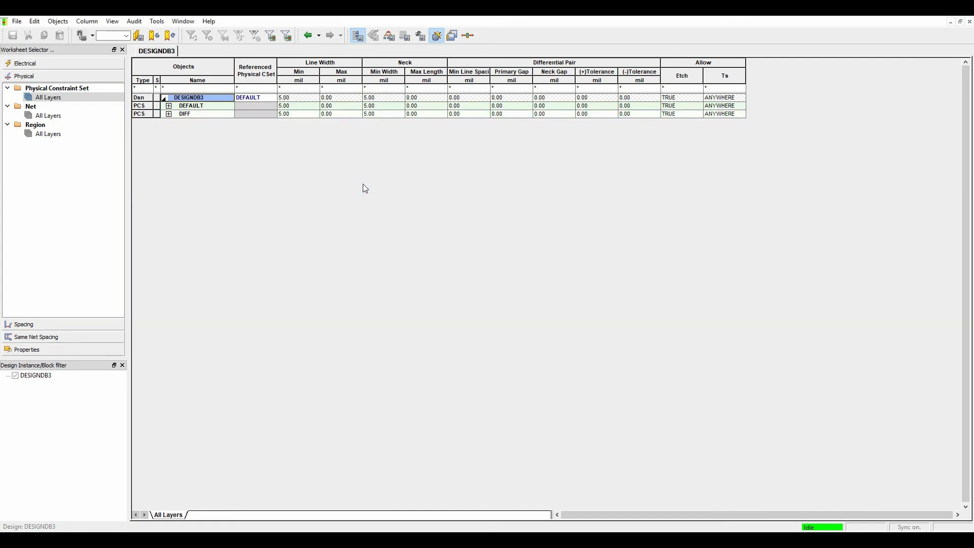
# Set the DIFF constraint set's minimum line width and minimum neck width to 6 mil, and its differential pair primary gap to 6 mil
pyautogui.doubleClick(306, 114)
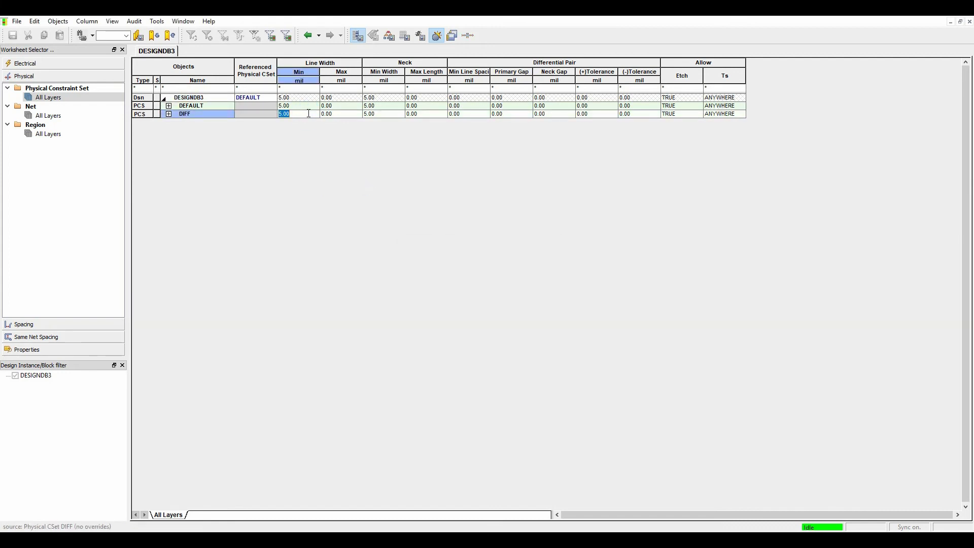
pyautogui.write('6')
pyautogui.press('Tab')
pyautogui.press('Tab')
pyautogui.press('Tab')
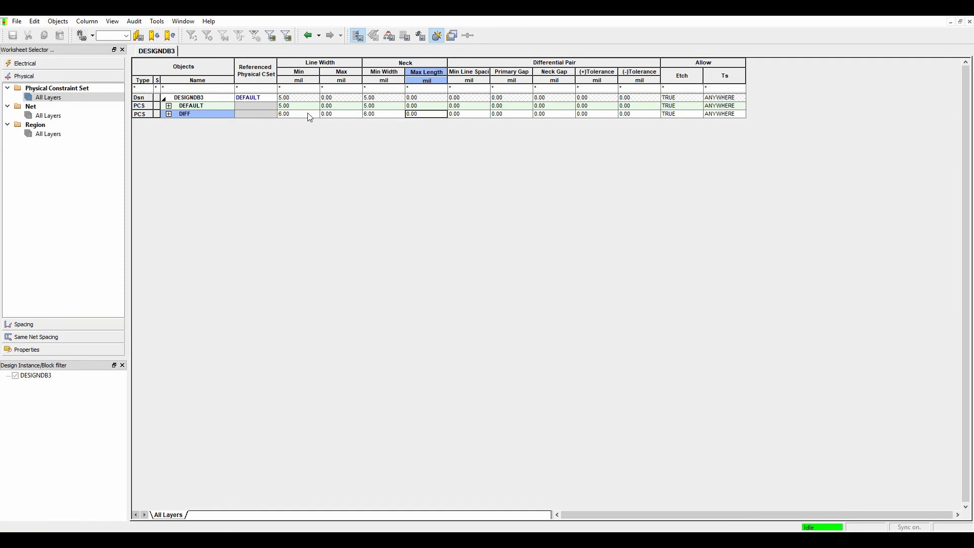
pyautogui.press('Tab')
pyautogui.press('Tab')
pyautogui.write('6')
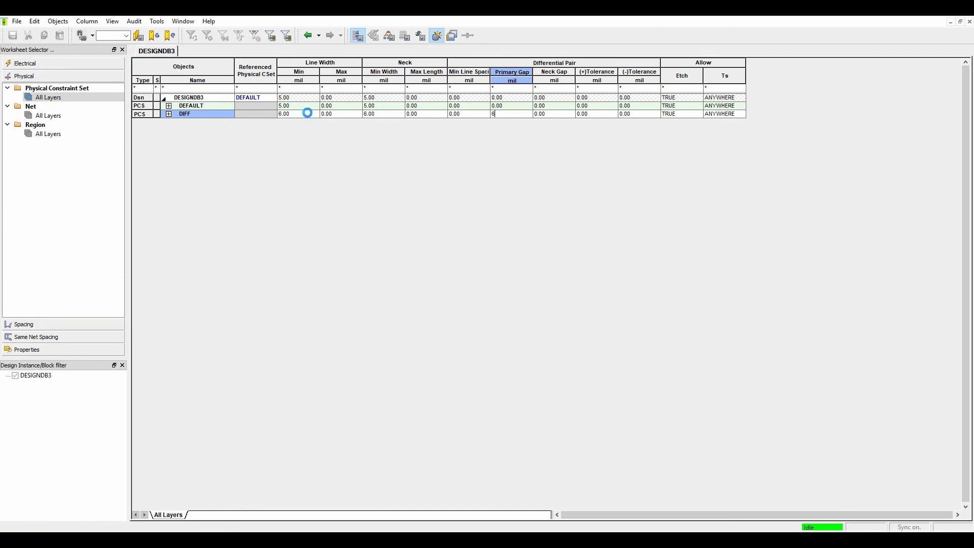
# Set DIFF's plus and minus differential pair tolerances to 0.5 mil and its minimum line spacing to 5.5 mil
pyautogui.press('Tab')
pyautogui.press('Tab')
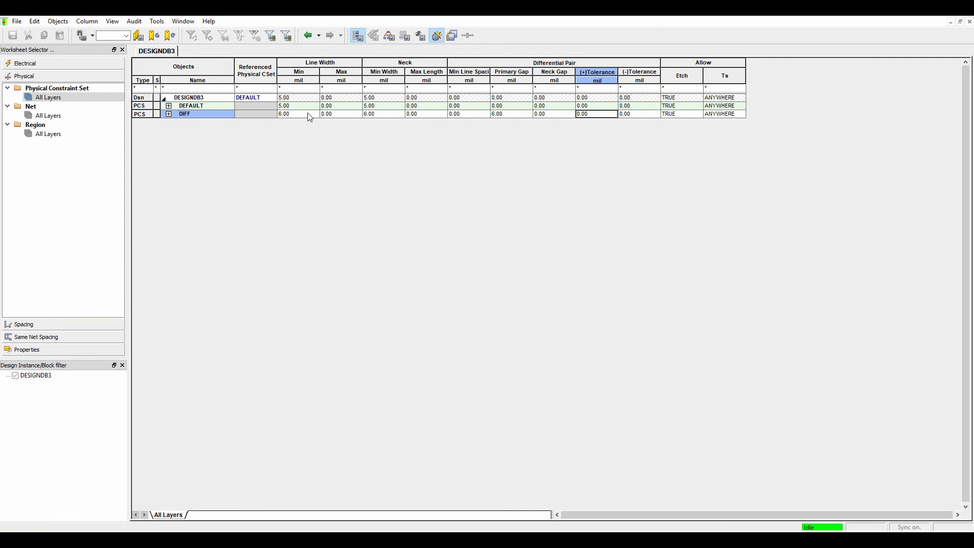
pyautogui.write('0.5')
pyautogui.press('Tab')
pyautogui.write('0')
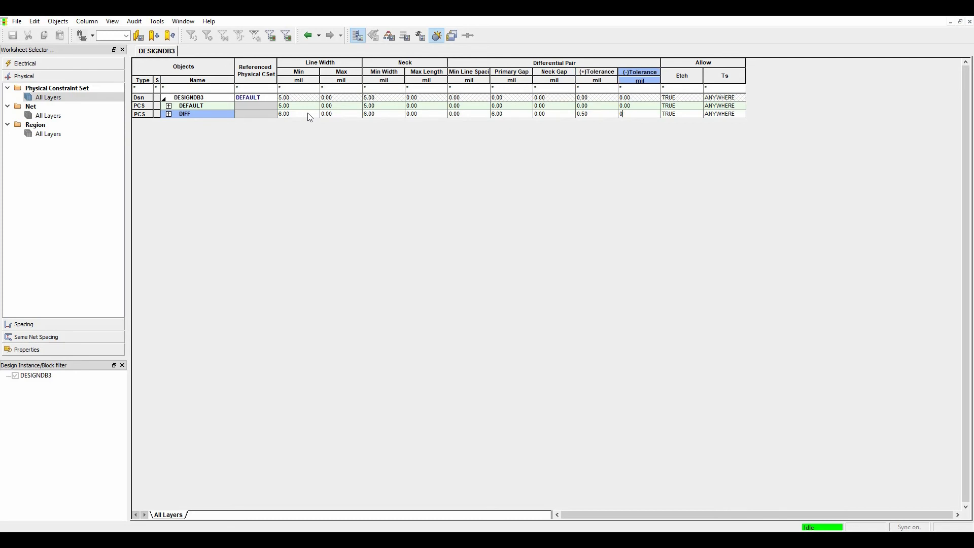
pyautogui.press('Tab')
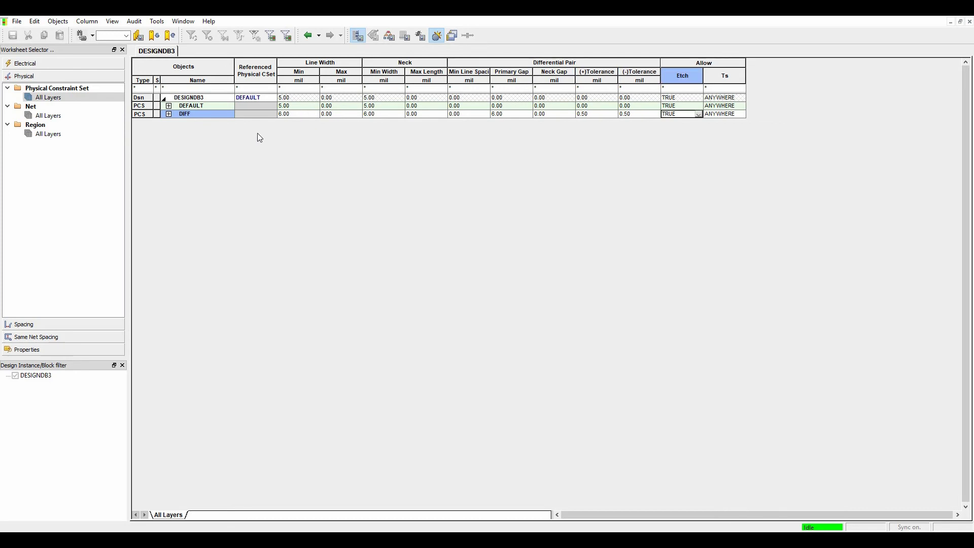
pyautogui.click(468, 114)
pyautogui.press('Tab')
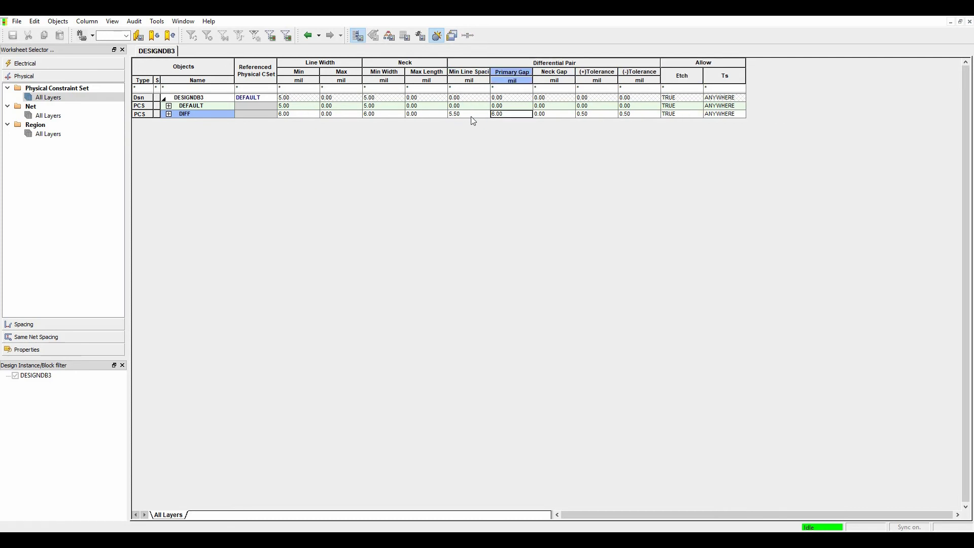
# In the physical net constraints for all layers, clear the minimum line width overrides of differential pairs DP_IOUT through DP1
pyautogui.click(57, 116)
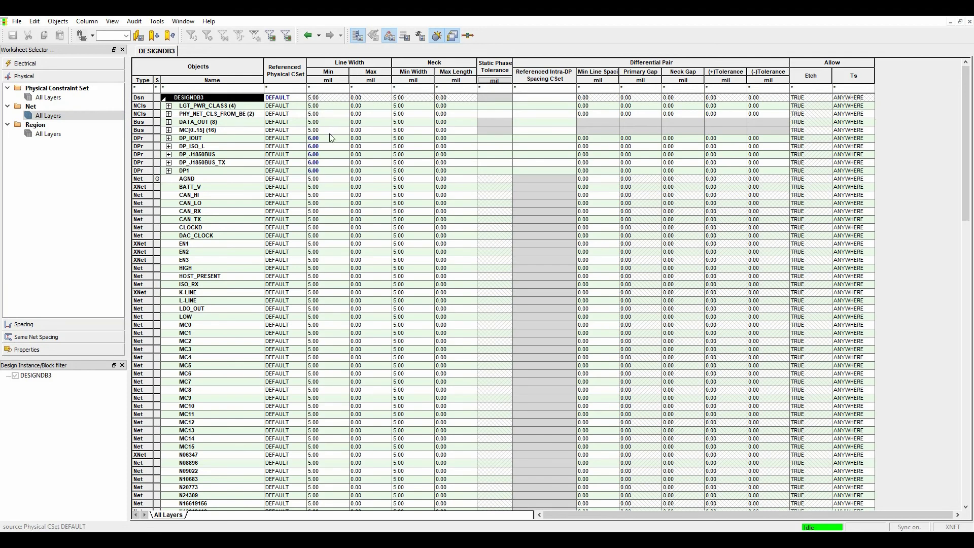
pyautogui.moveTo(315, 137); pyautogui.dragTo(331, 173)
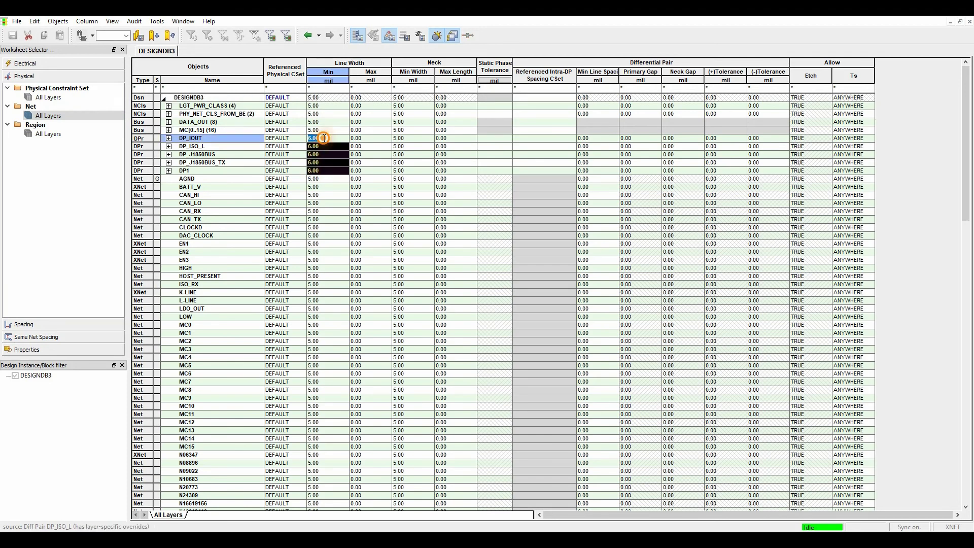
pyautogui.rightClick(324, 144)
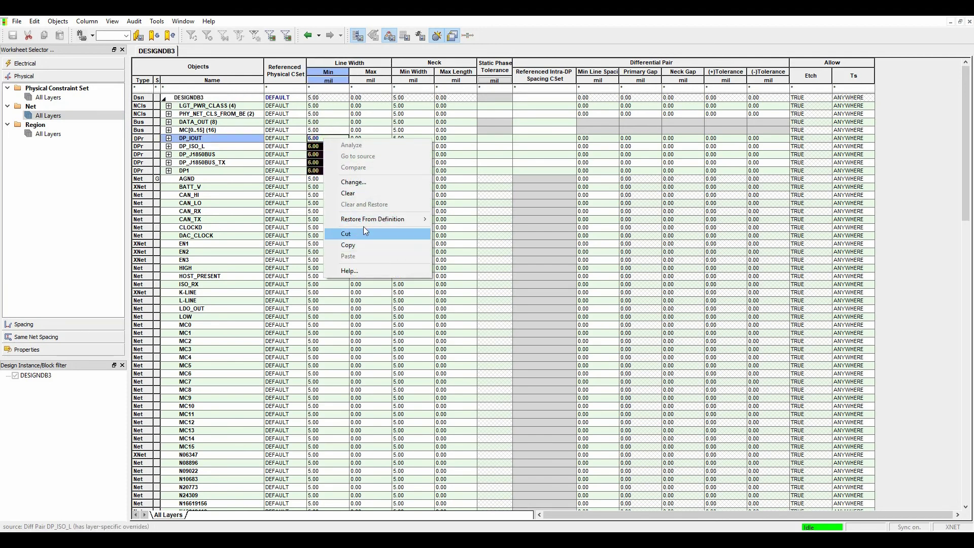
pyautogui.click(361, 195)
pyautogui.click(325, 179)
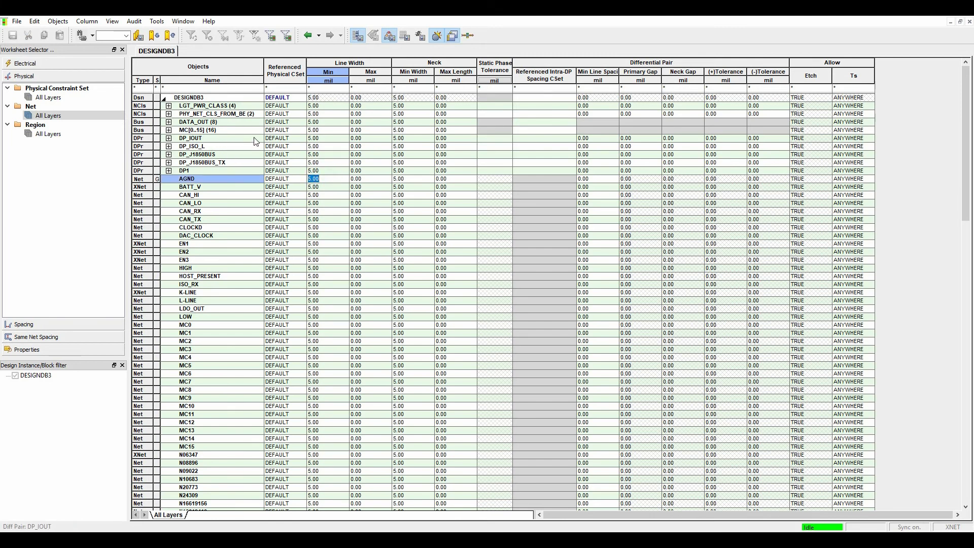
# Assign the DIFF physical constraint set to the five differential pairs DP_IOUT through DP1
pyautogui.moveTo(281, 139); pyautogui.dragTo(282, 170)
pyautogui.click(281, 171)
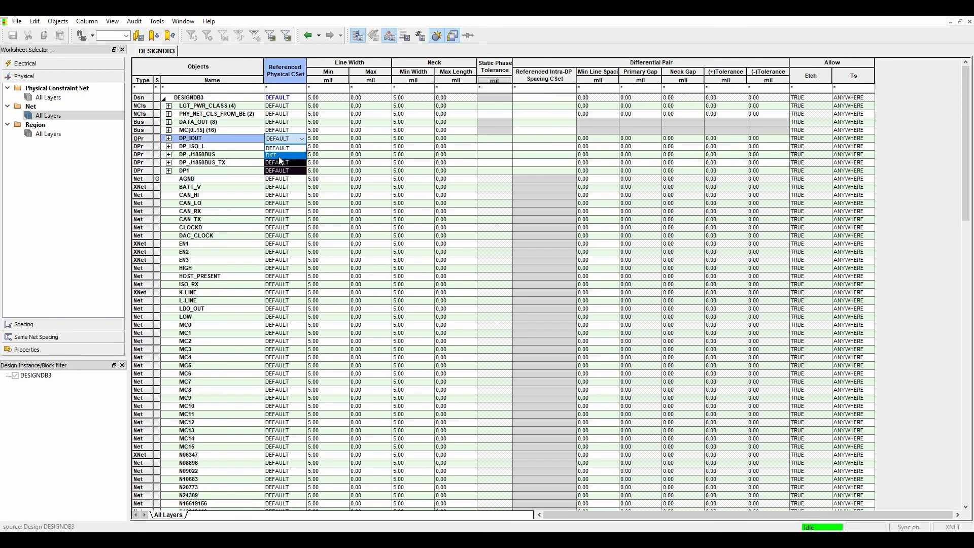
pyautogui.click(278, 155)
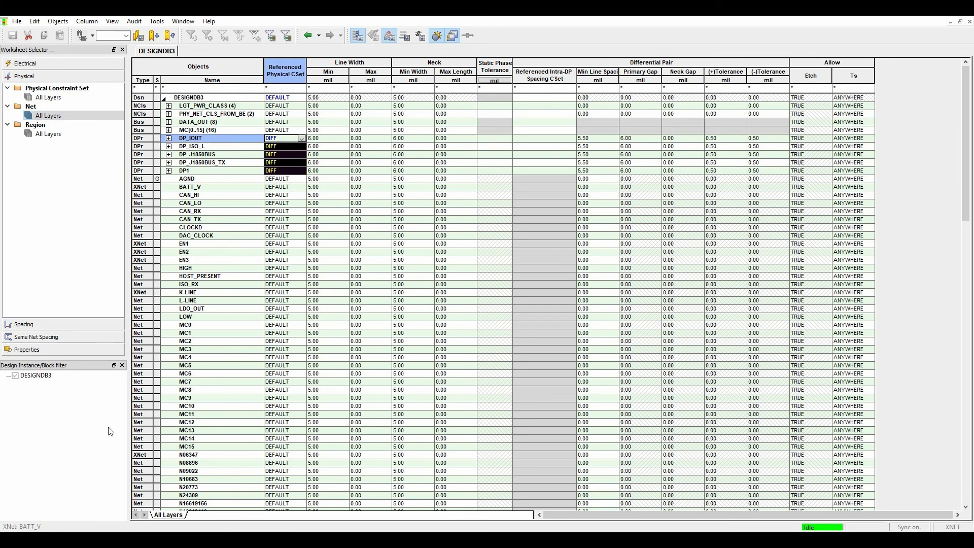
# In the electrical relative propagation delay constraints, create a match group from nets MC0 to MC15, accepting the default name
pyautogui.click(40, 62)
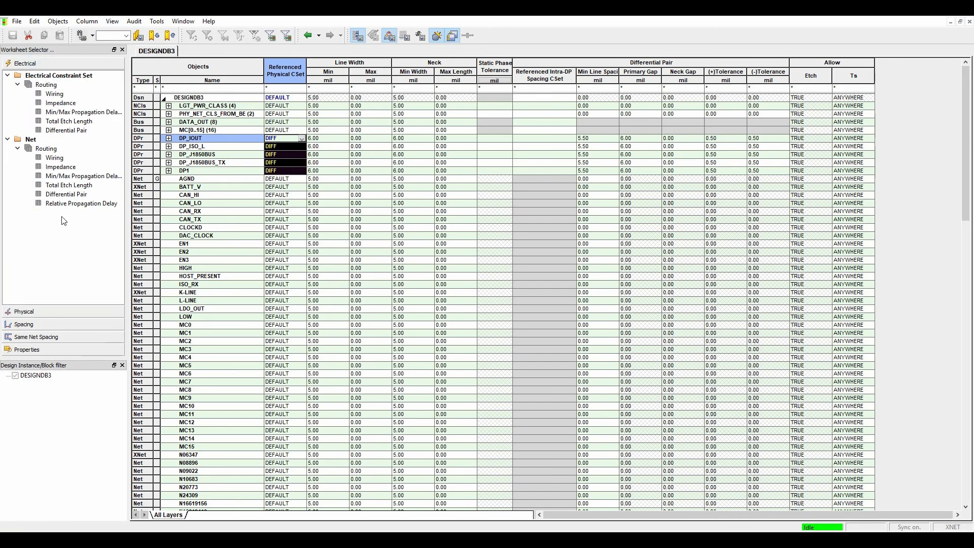
pyautogui.click(67, 204)
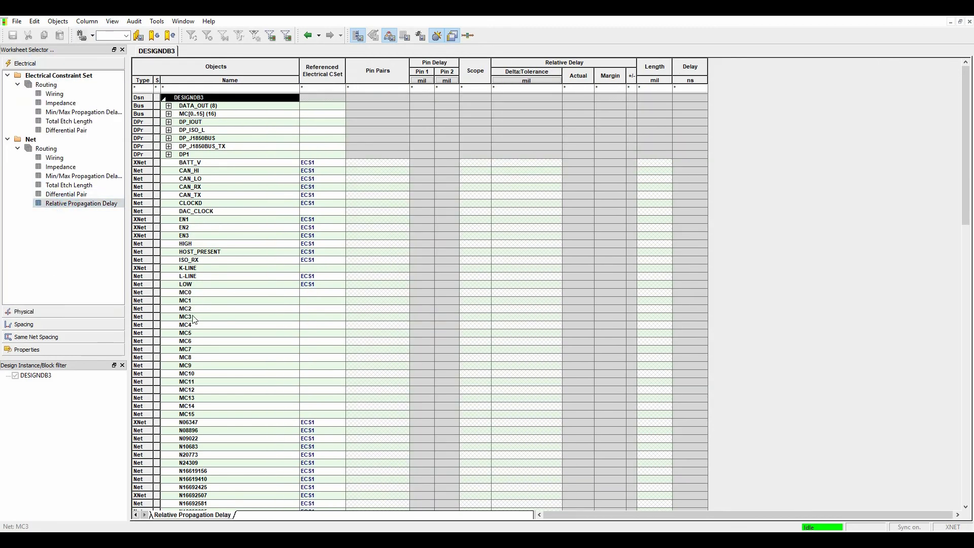
pyautogui.moveTo(191, 295); pyautogui.dragTo(199, 416)
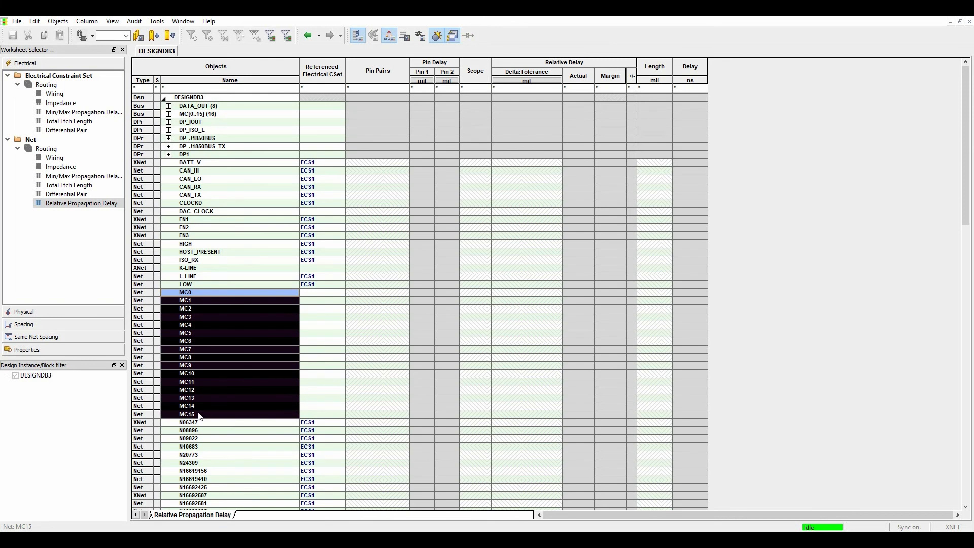
pyautogui.rightClick(199, 415)
pyautogui.moveTo(242, 299)
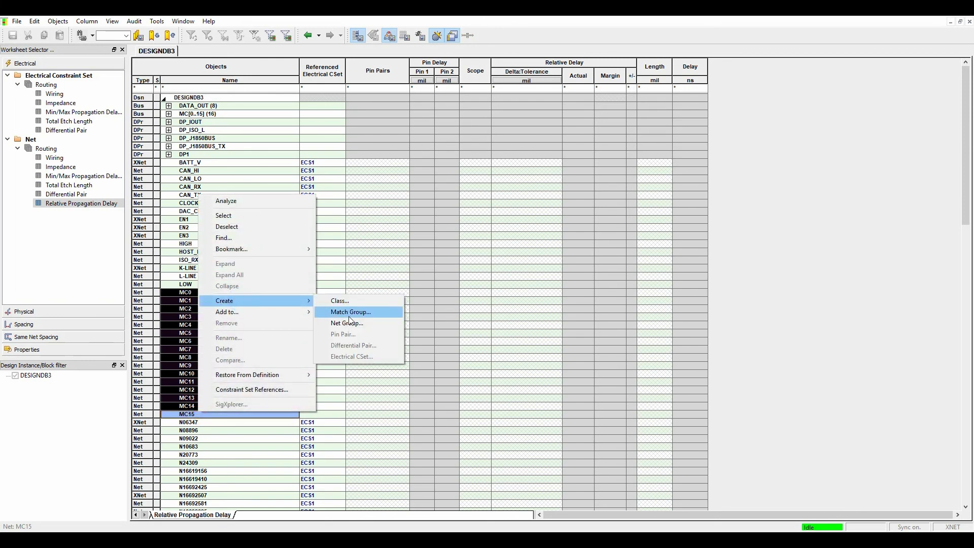
pyautogui.click(350, 313)
pyautogui.press('Return')
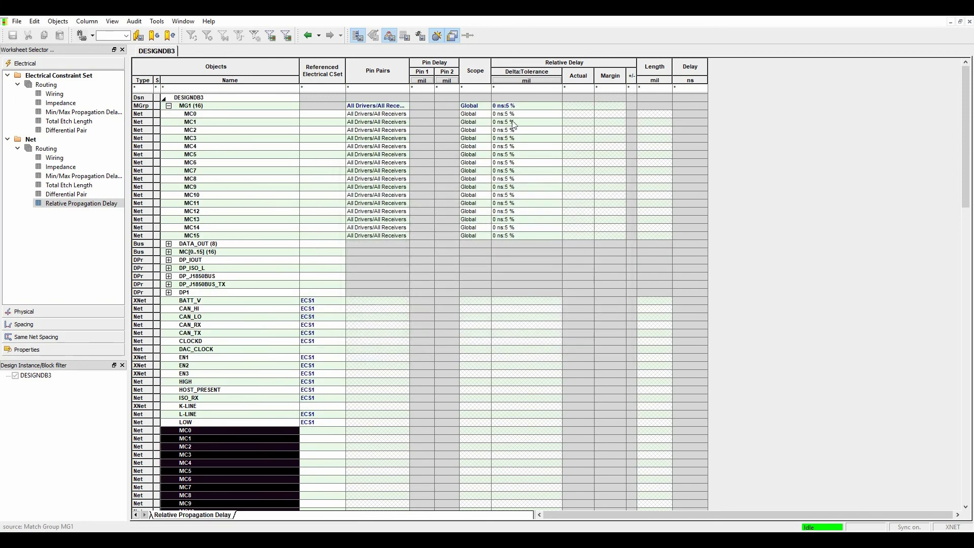
# Set the match group's relative delay delta and tolerance to 0 mil:26 mil
pyautogui.doubleClick(534, 105)
pyautogui.write('0')
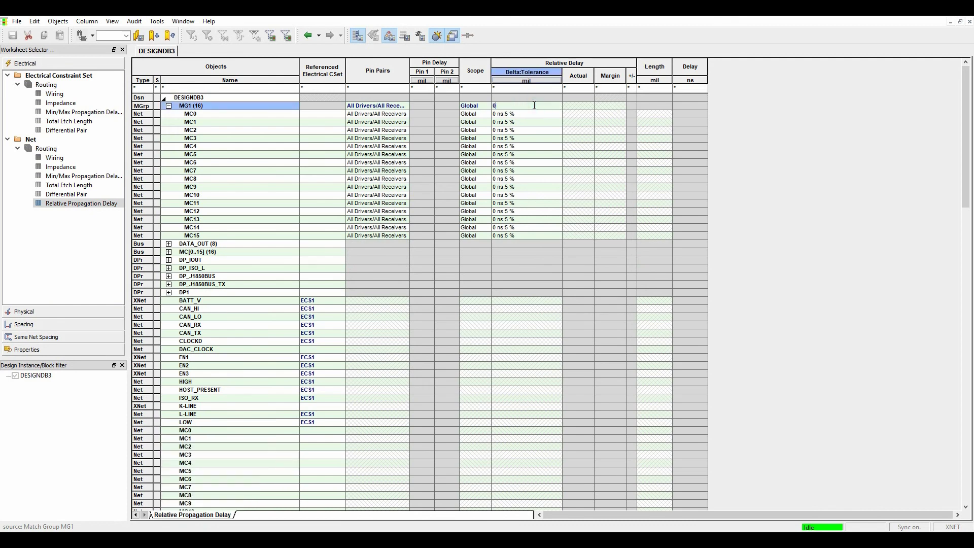
pyautogui.write(' mil:26 mil')
pyautogui.press('Return')
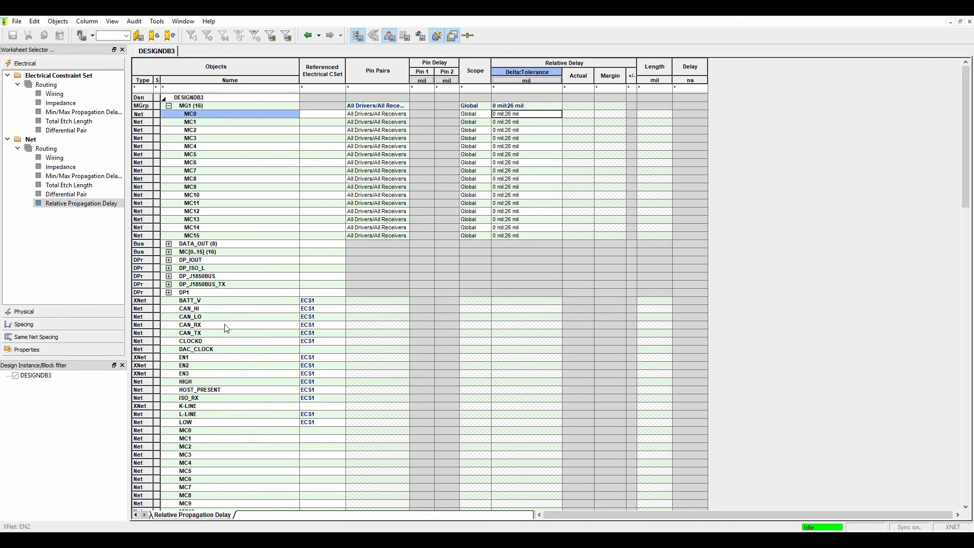
# Close Constraint Manager and save the designdb3 schematic design
pyautogui.click(969, 22)
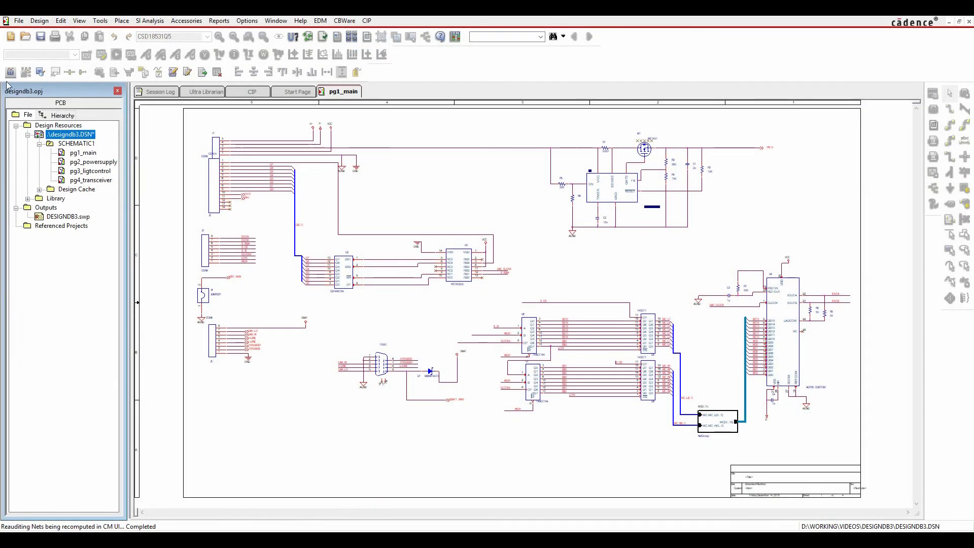
pyautogui.click(41, 37)
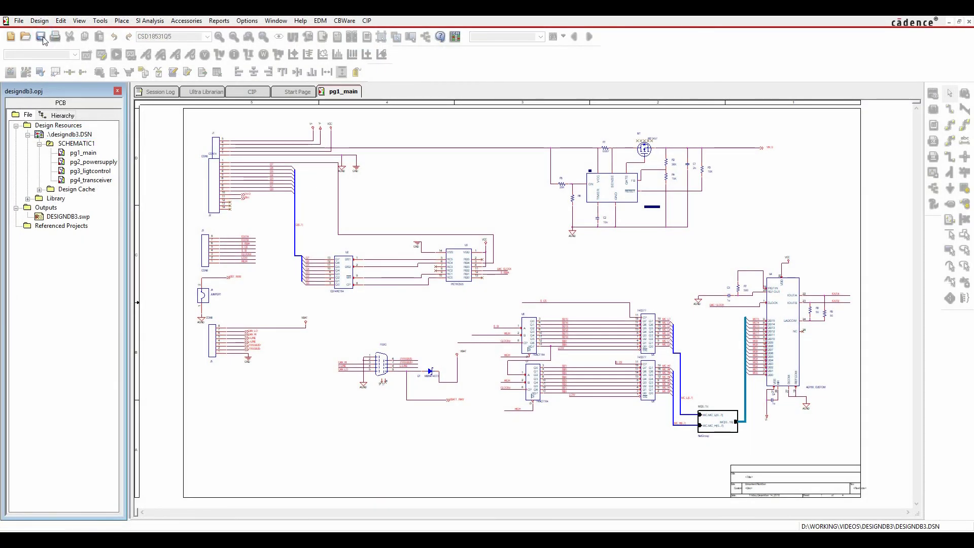
# Create a netlist updating allegro\designdb3.brd and open the board in OrCAD PCB Editor, using the OrCAD PCB Designer Professional product
pyautogui.click(69, 133)
pyautogui.click(100, 21)
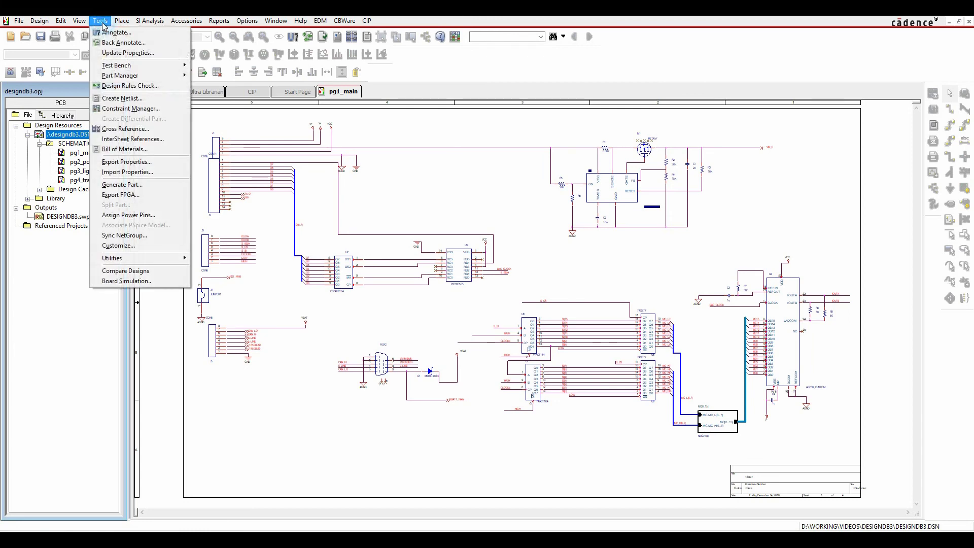
pyautogui.click(126, 98)
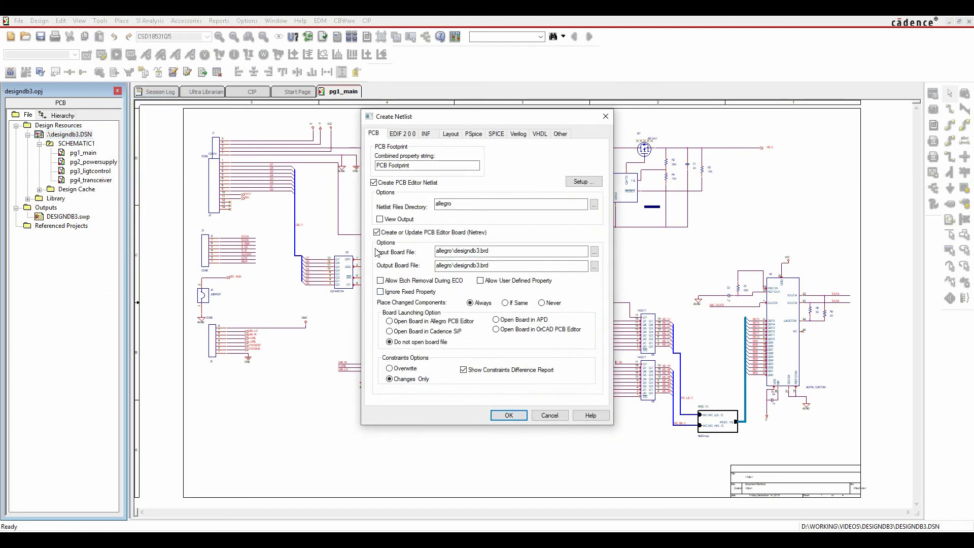
pyautogui.click(497, 330)
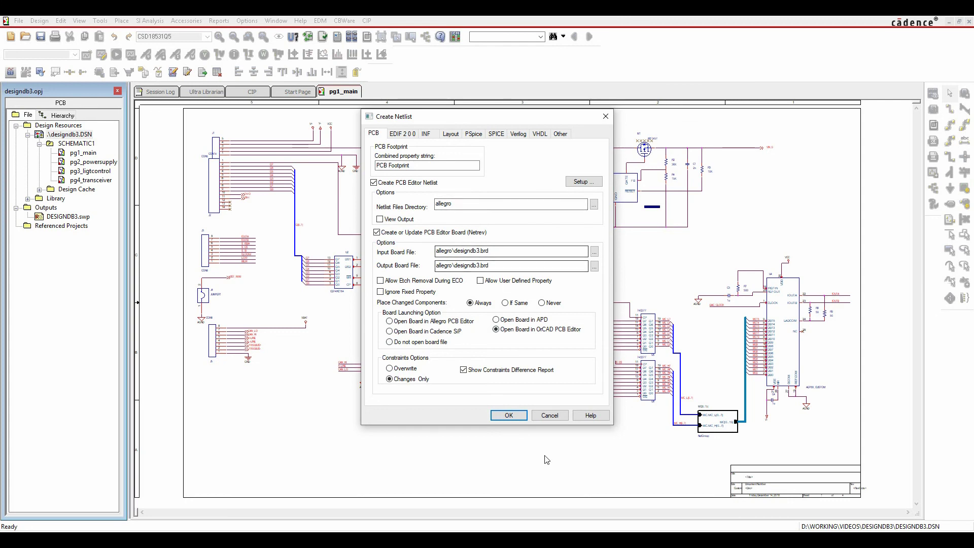
pyautogui.click(508, 416)
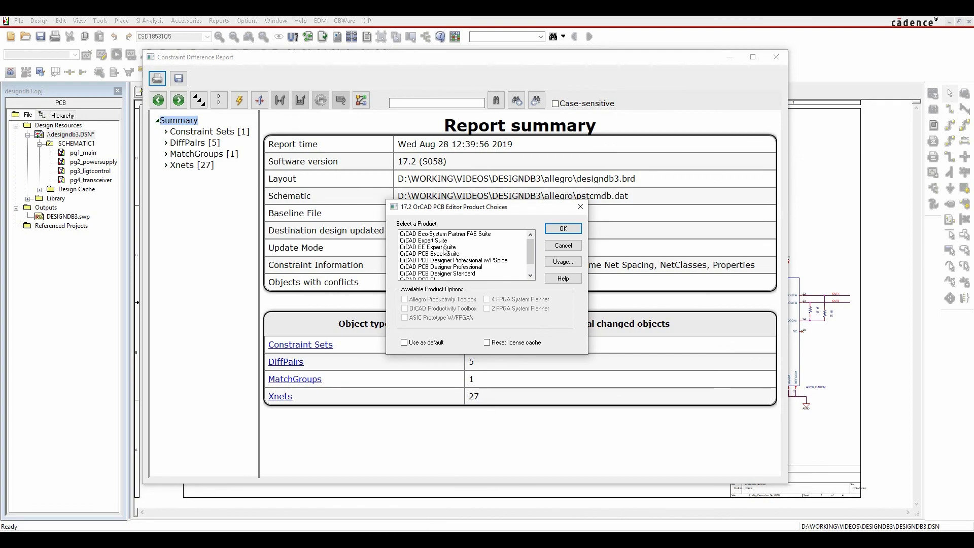
pyautogui.doubleClick(456, 266)
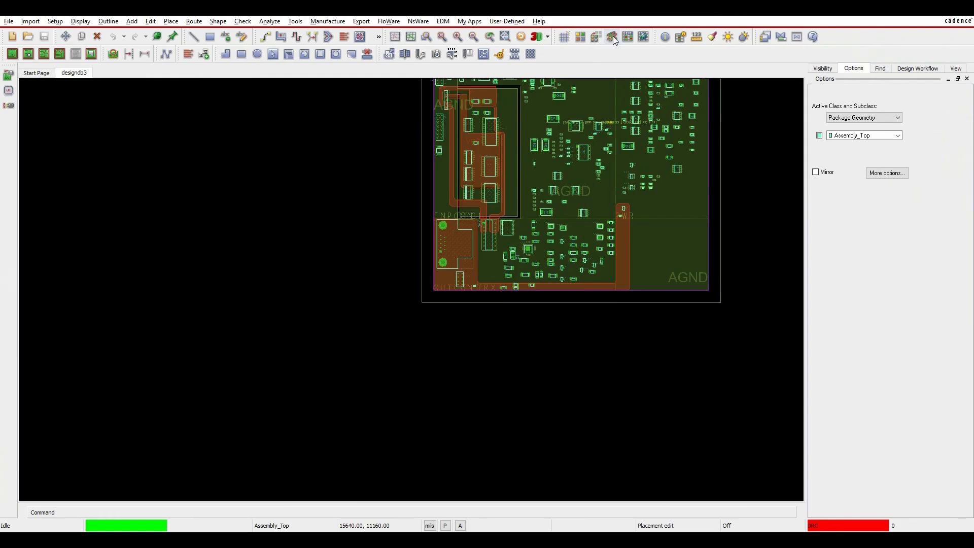
# Open Constraint Manager from the board and check the migrated physical net constraints and relative propagation delay match group
pyautogui.click(628, 36)
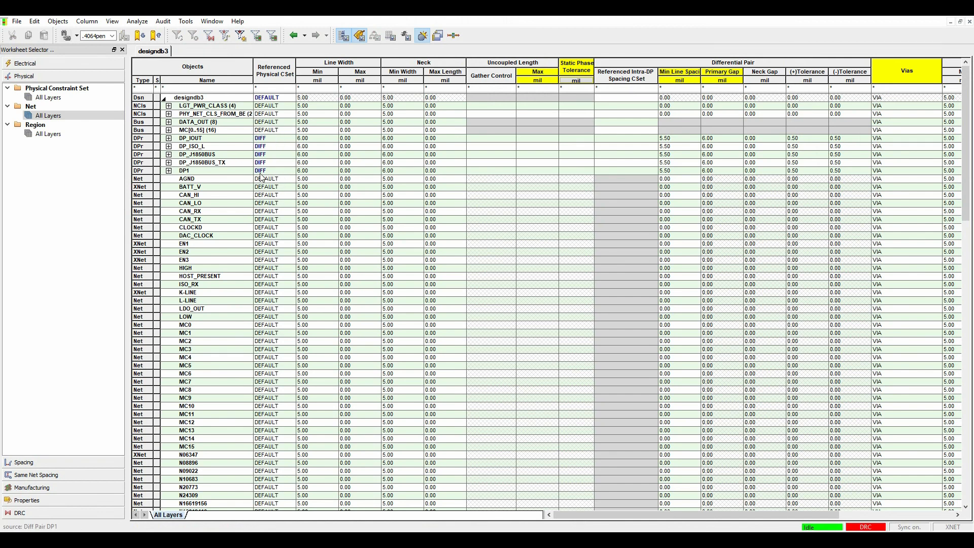
pyautogui.click(31, 63)
pyautogui.click(58, 203)
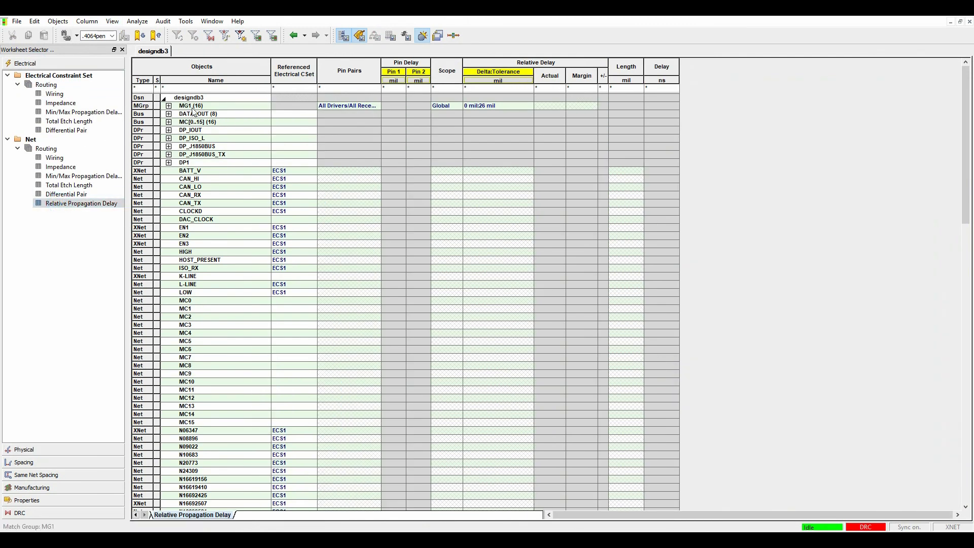